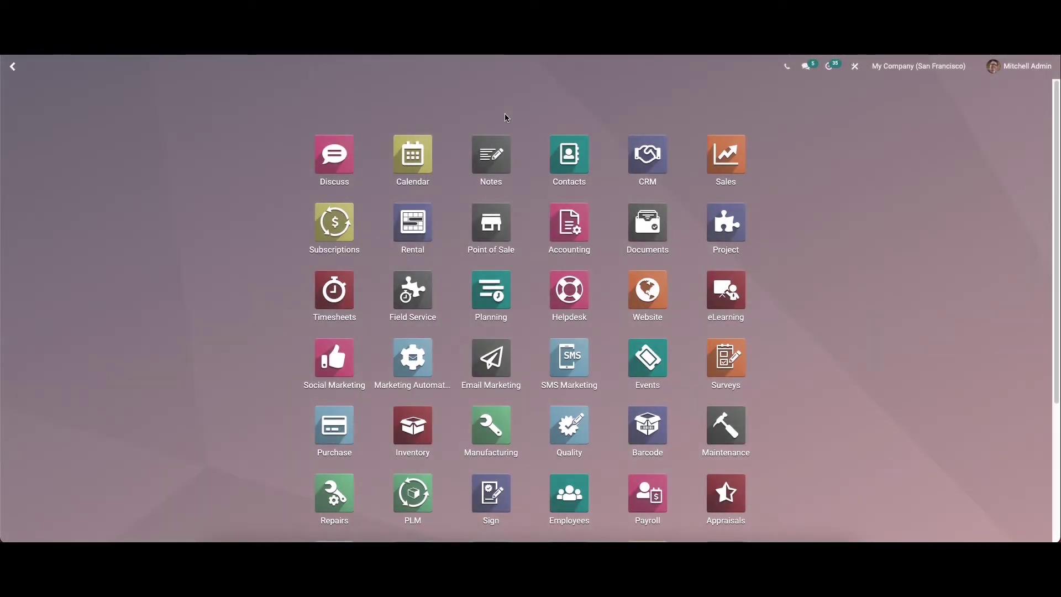
# - Search the home menu for 'fi' and launch the Field Service app
pyautogui.write('fi')
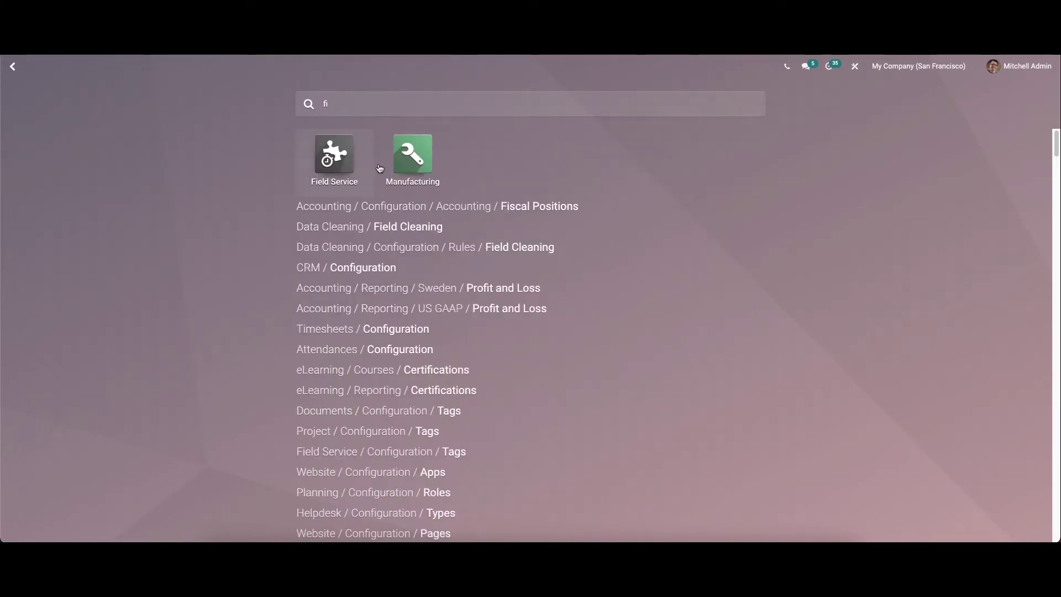
pyautogui.click(349, 166)
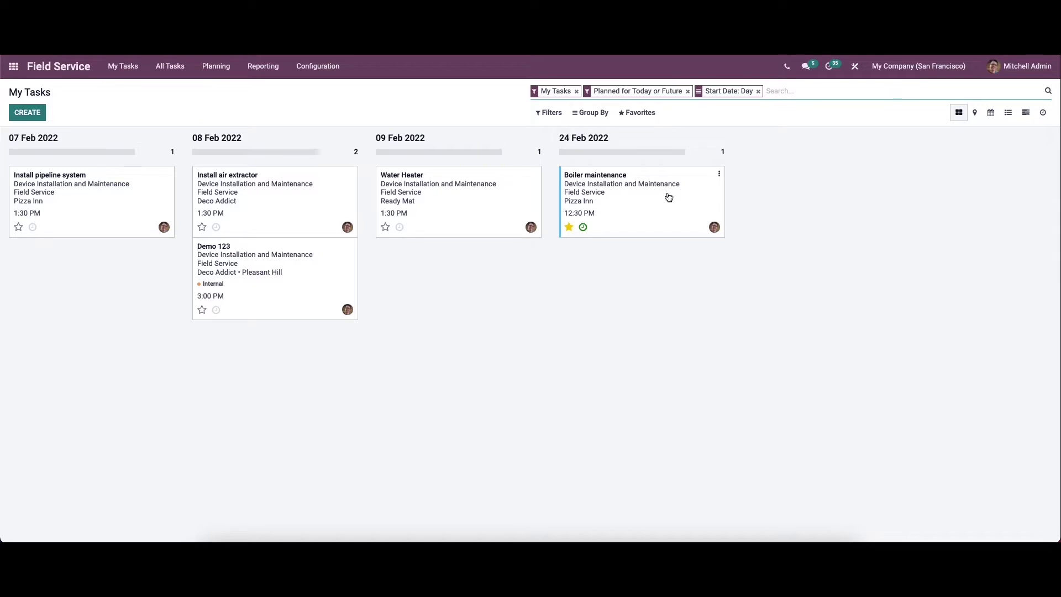
pyautogui.click(975, 113)
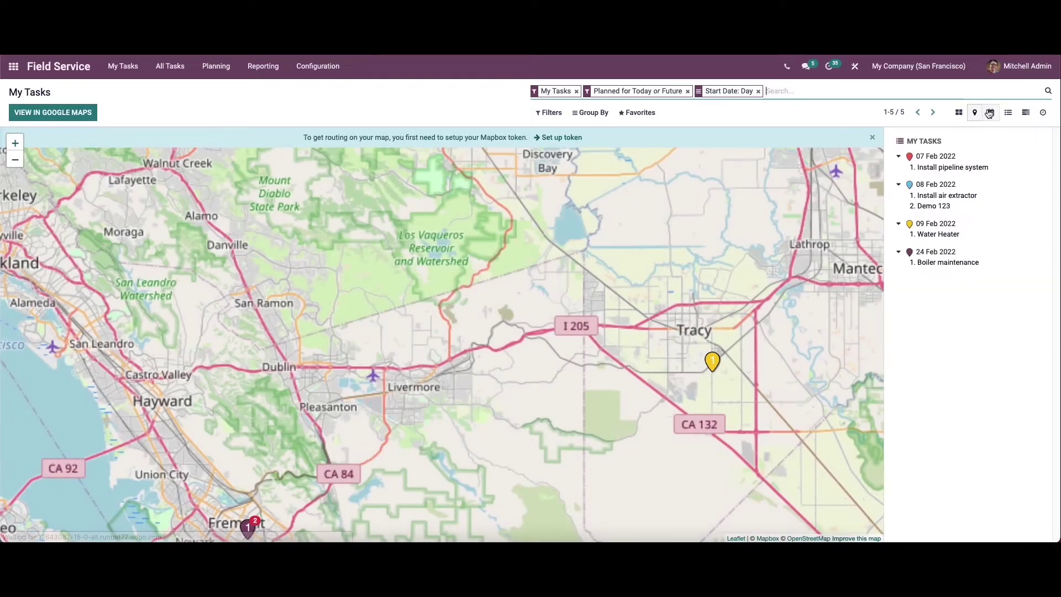
pyautogui.click(1008, 113)
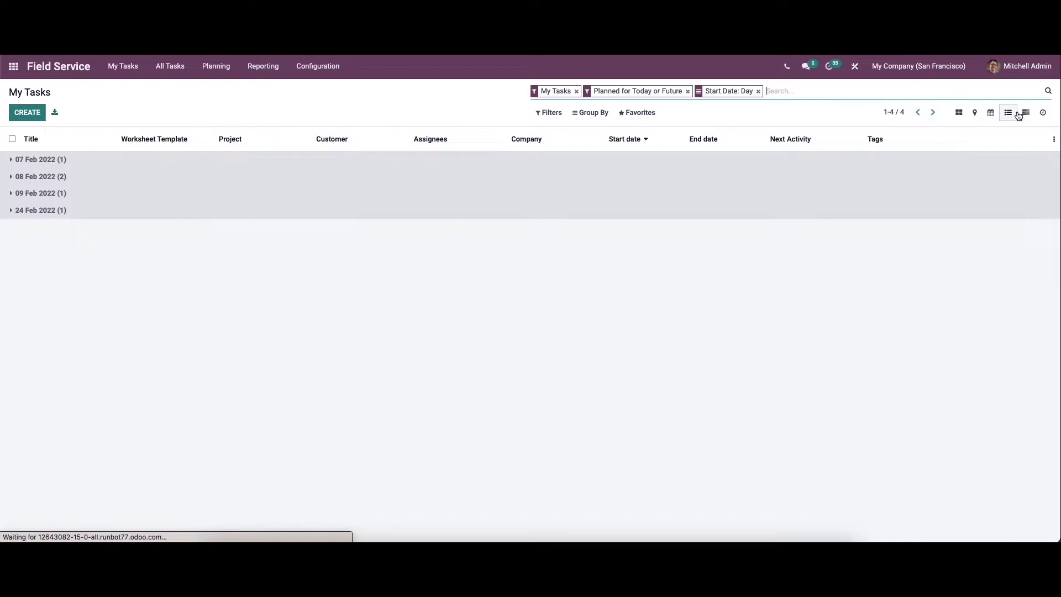
pyautogui.click(1025, 113)
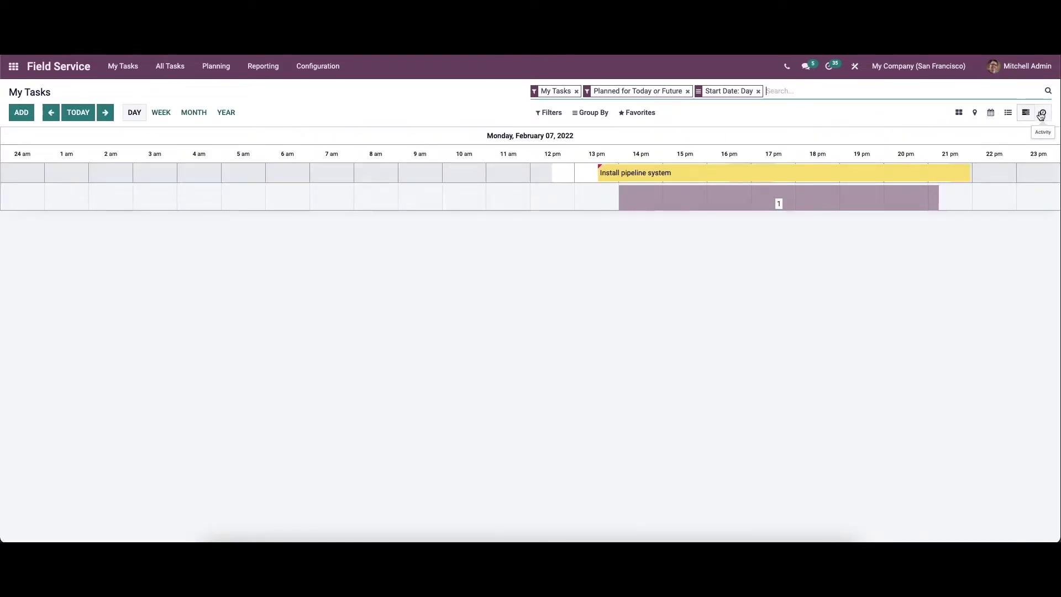
pyautogui.click(957, 114)
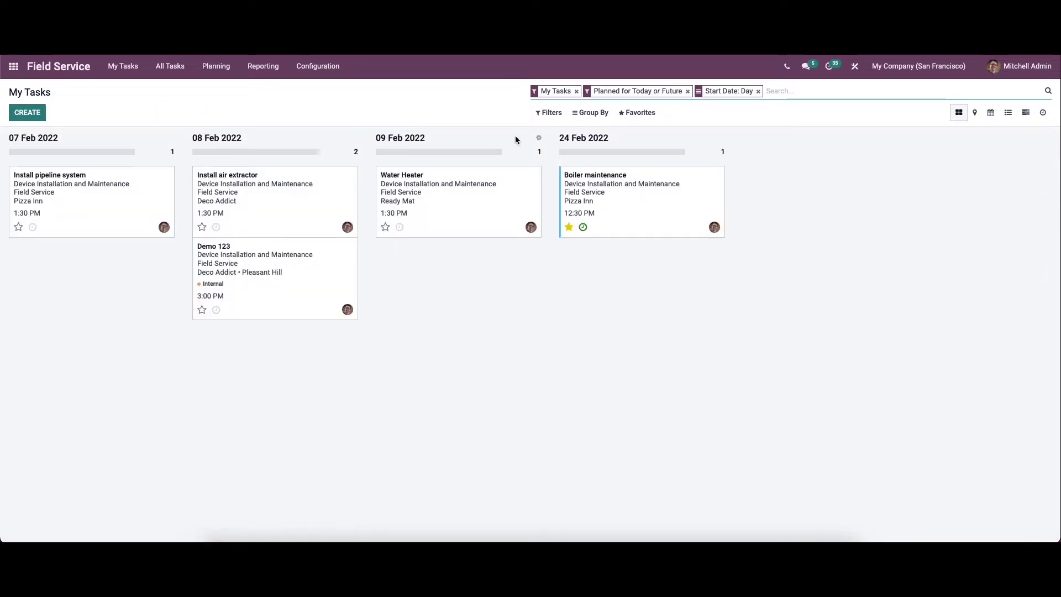
pyautogui.click(552, 118)
pyautogui.click(593, 113)
pyautogui.click(629, 113)
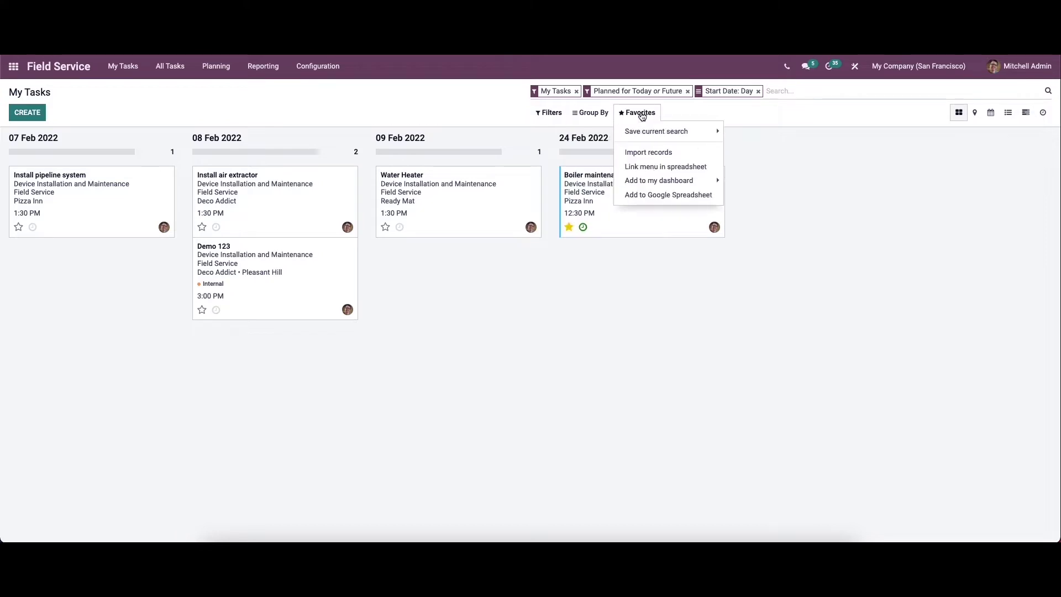
pyautogui.click(545, 113)
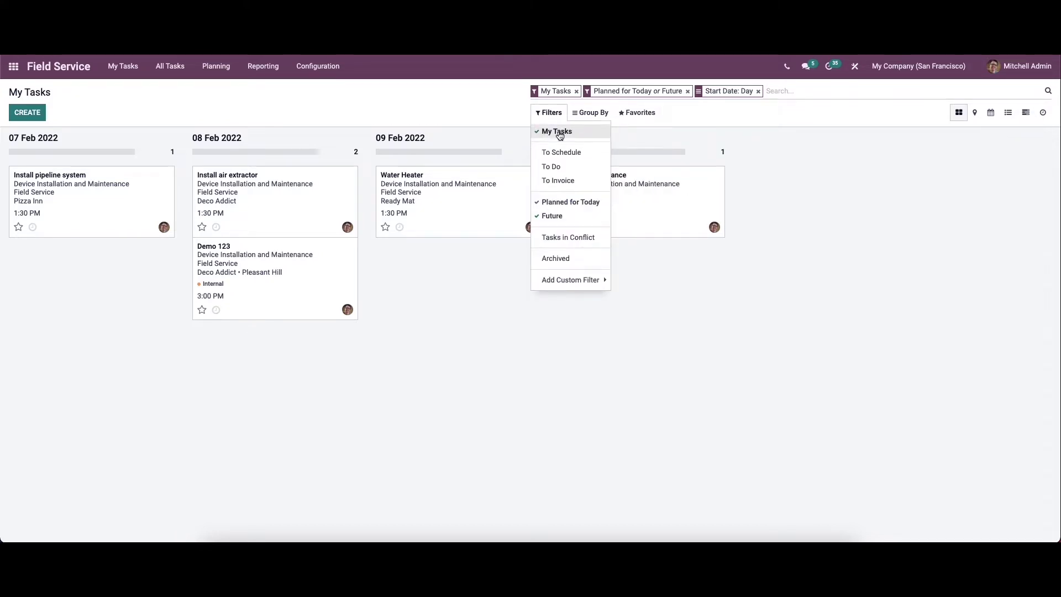
pyautogui.click(555, 155)
pyautogui.click(558, 168)
pyautogui.click(563, 180)
pyautogui.click(562, 153)
pyautogui.click(562, 167)
pyautogui.click(562, 179)
pyautogui.click(586, 113)
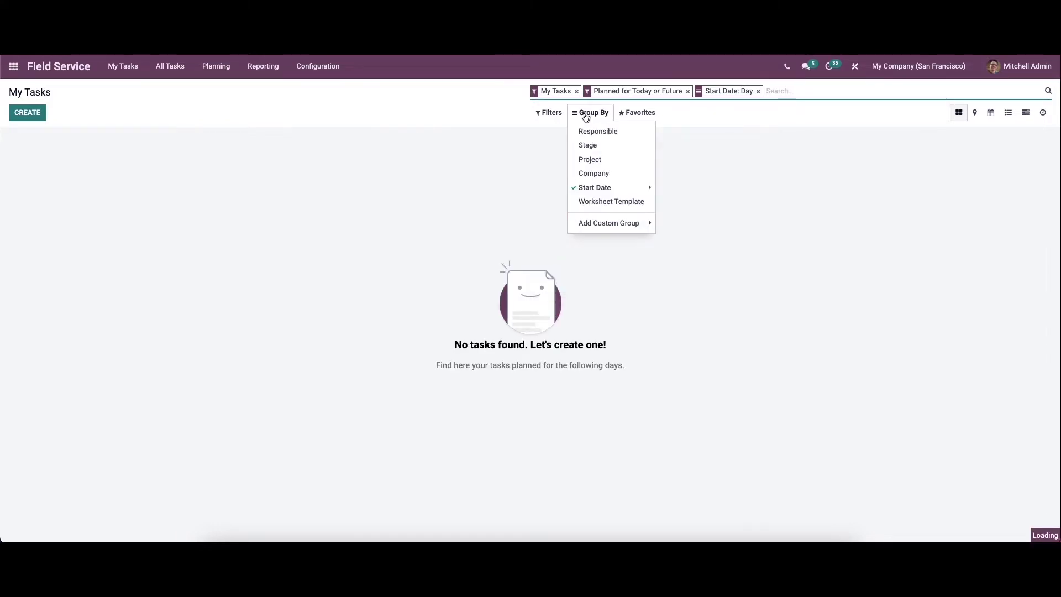
pyautogui.click(587, 115)
pyautogui.click(593, 113)
pyautogui.click(596, 131)
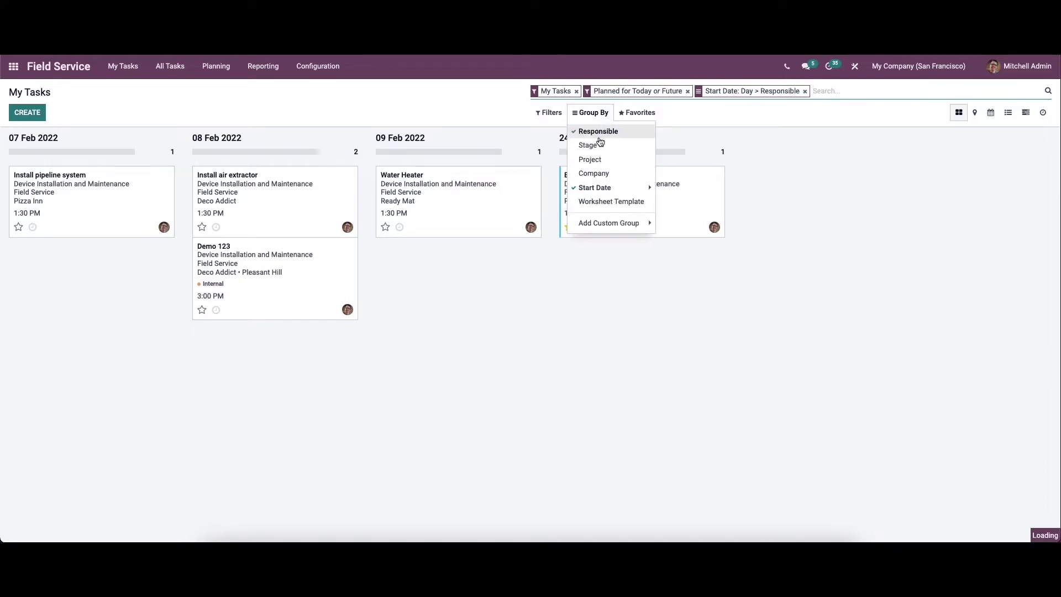
pyautogui.click(599, 145)
pyautogui.click(600, 160)
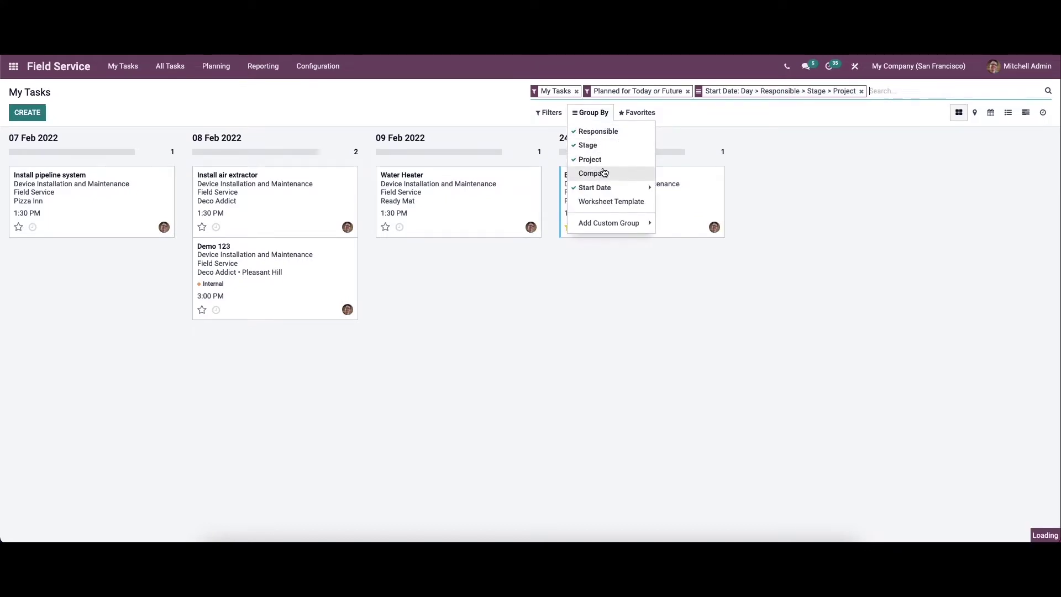
pyautogui.click(591, 160)
pyautogui.click(595, 145)
pyautogui.click(596, 132)
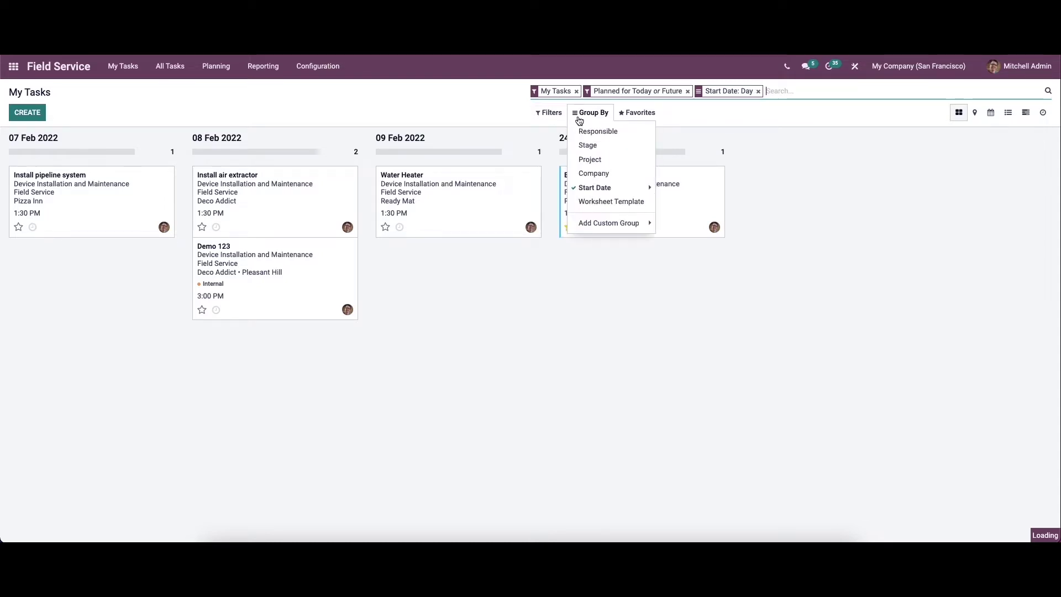
pyautogui.click(474, 116)
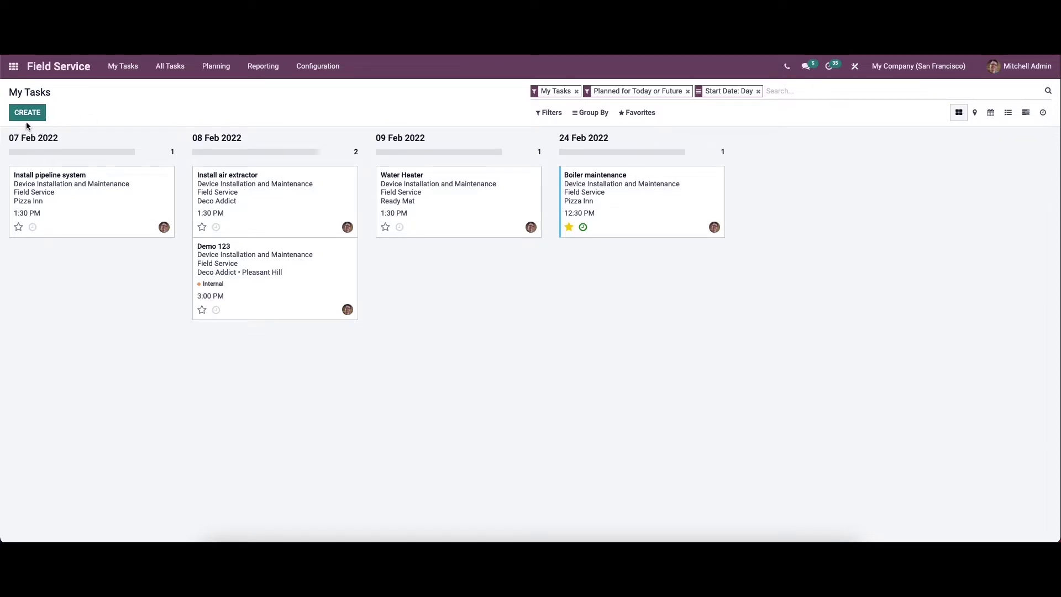
# - Show My Tasks on the map, open the Install pipeline system task's details, and zoom out and back in
pyautogui.click(123, 72)
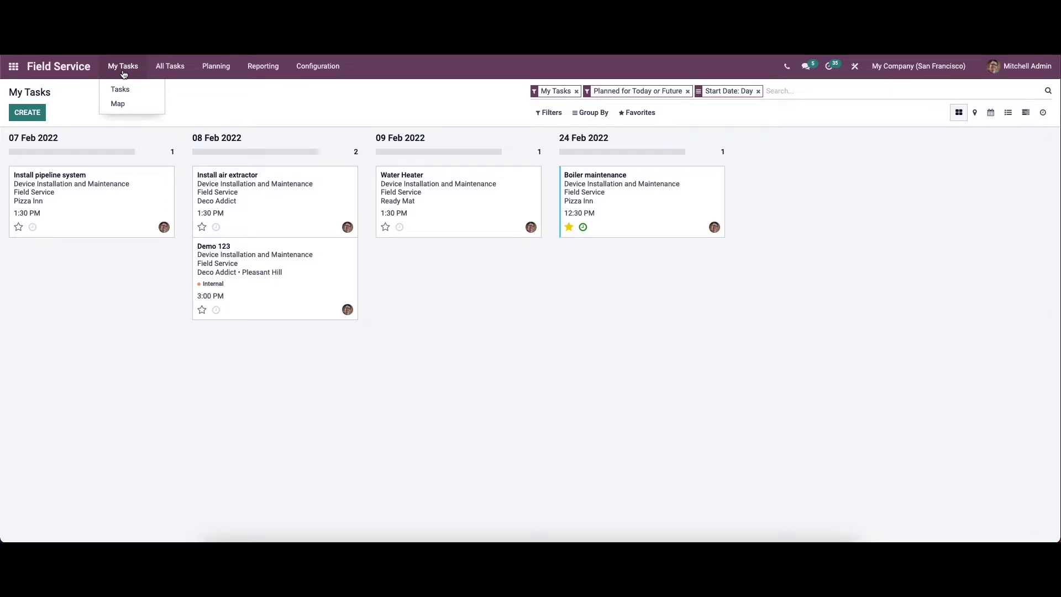
pyautogui.click(128, 104)
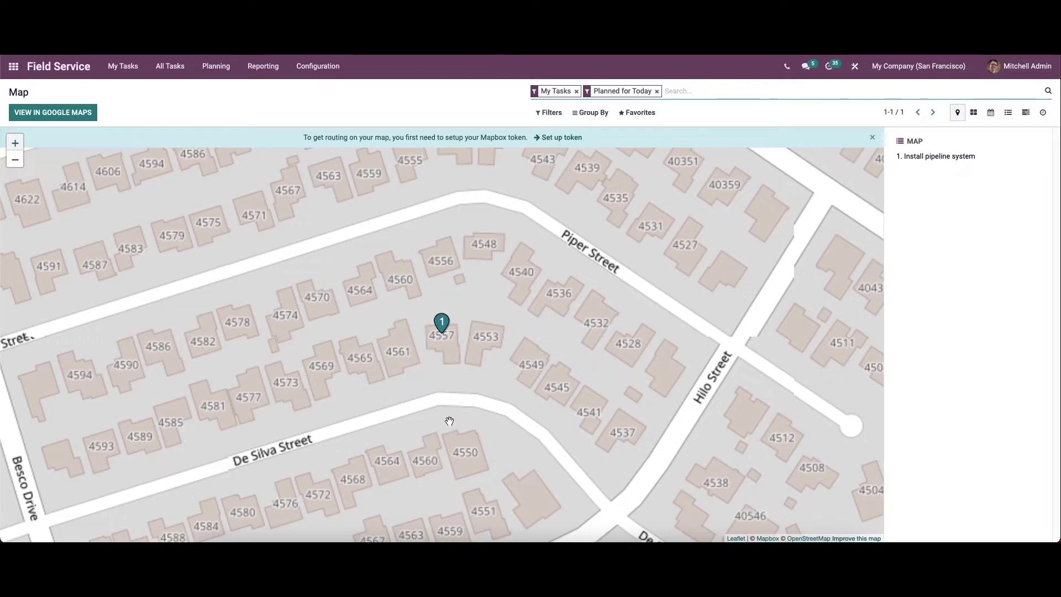
pyautogui.click(442, 324)
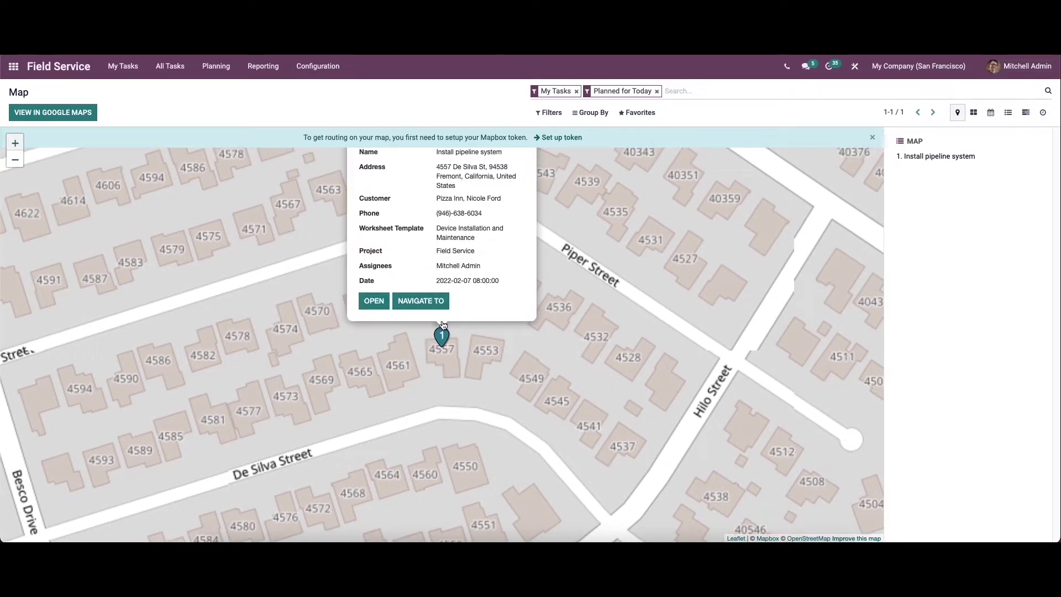
pyautogui.click(15, 161)
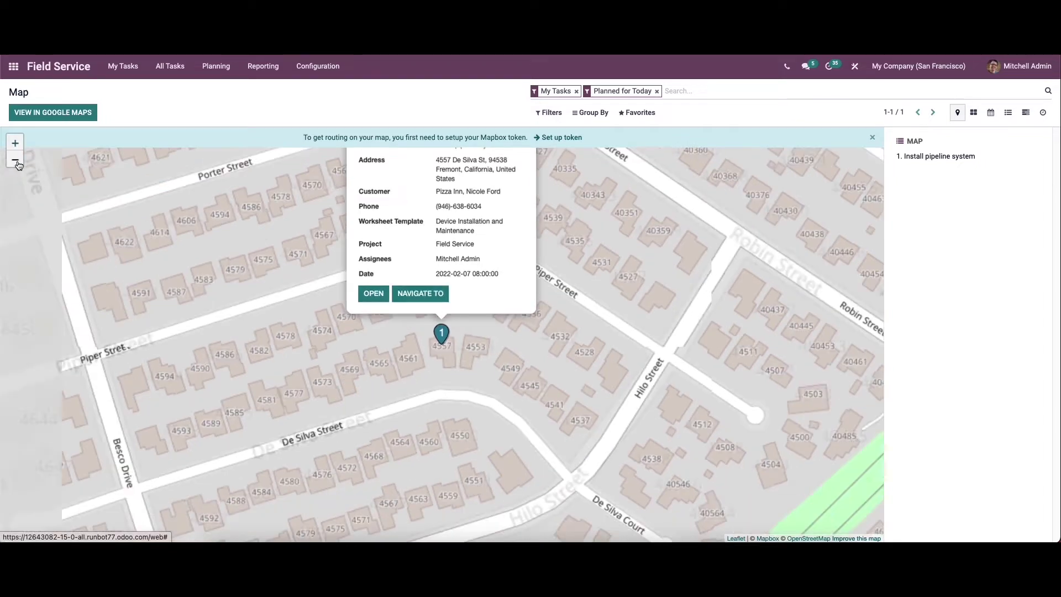
pyautogui.click(16, 144)
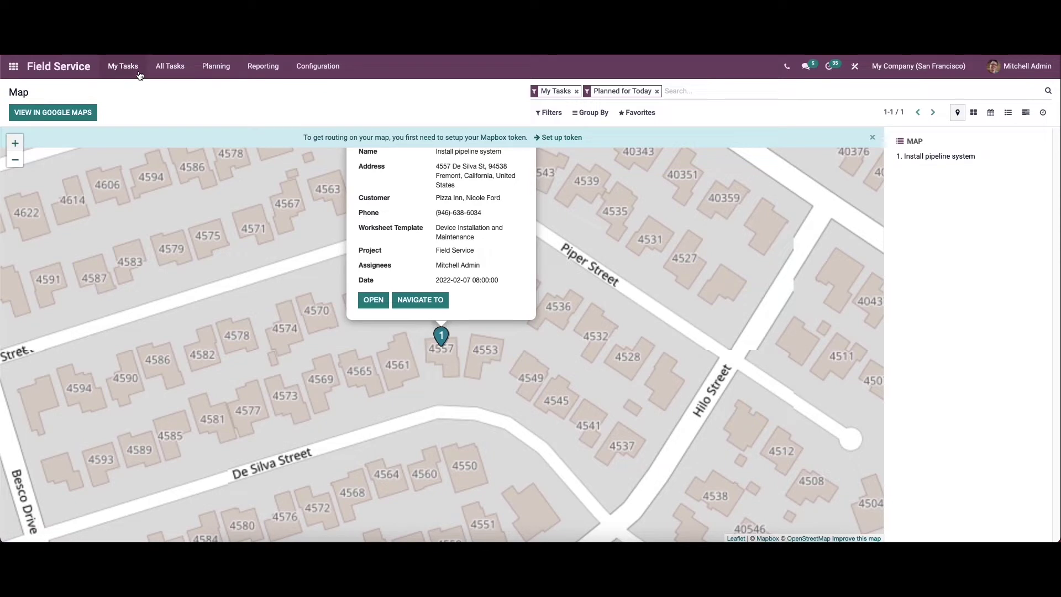
pyautogui.click(322, 69)
# - Enable Extra Quotations in the Field Service settings and save
pyautogui.click(319, 89)
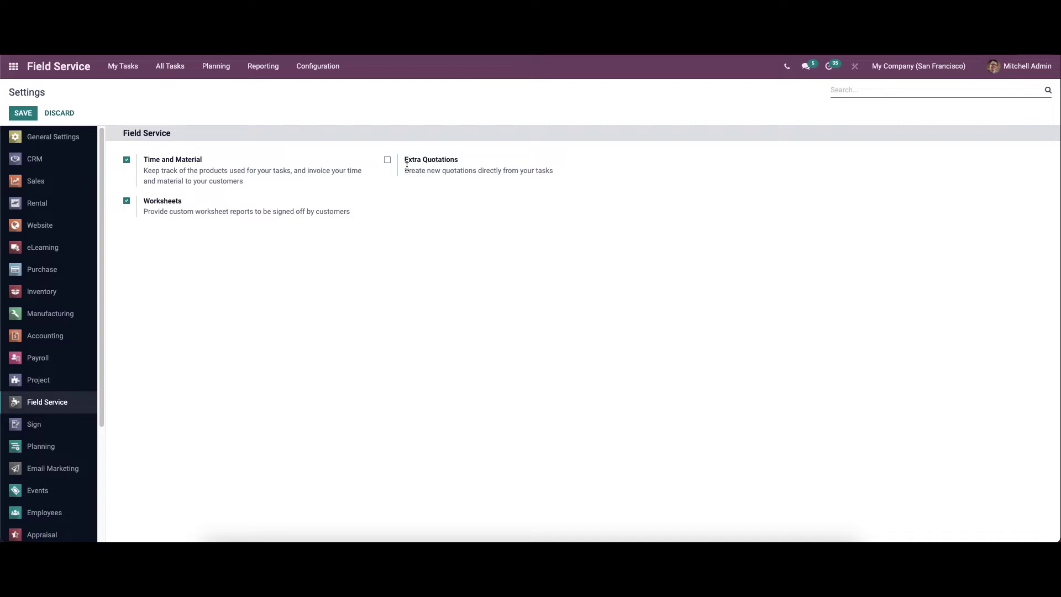
pyautogui.click(388, 162)
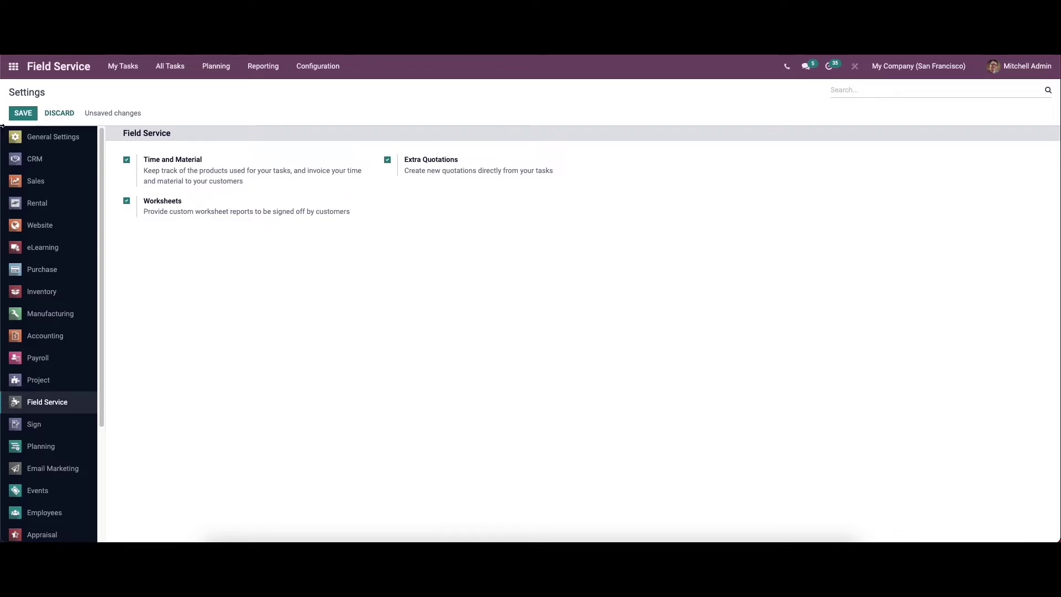
pyautogui.click(28, 115)
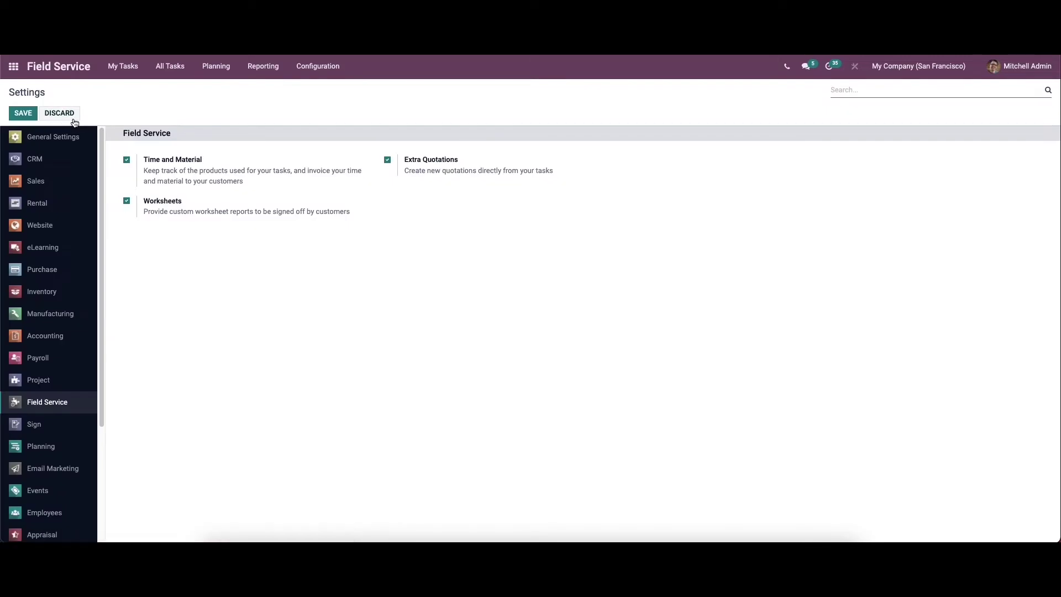
pyautogui.click(317, 67)
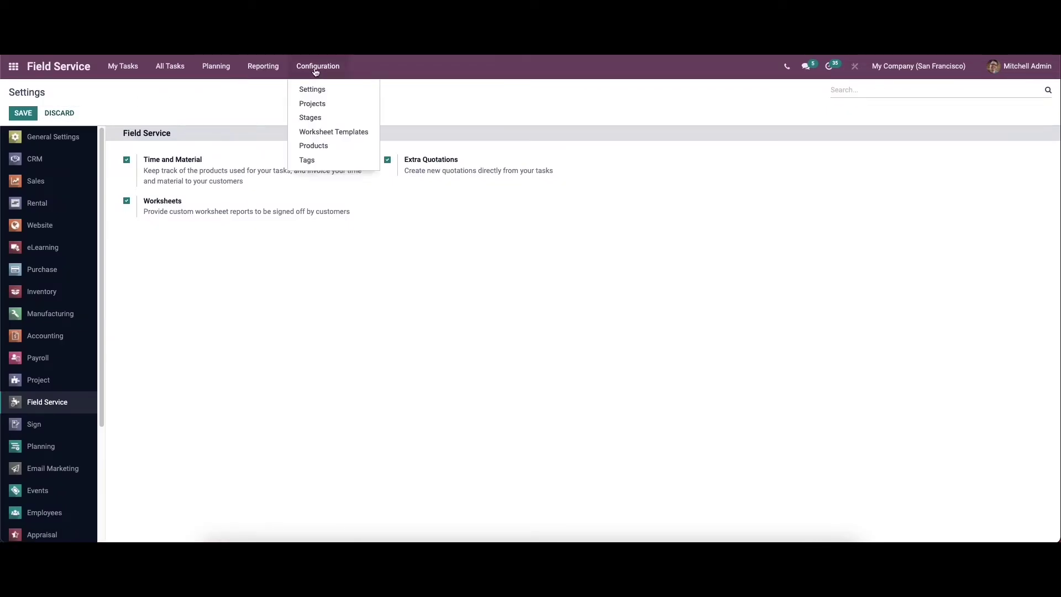
# - Open the Projects list, view the Field Service project as Kanban cards, then as a list again
pyautogui.click(317, 105)
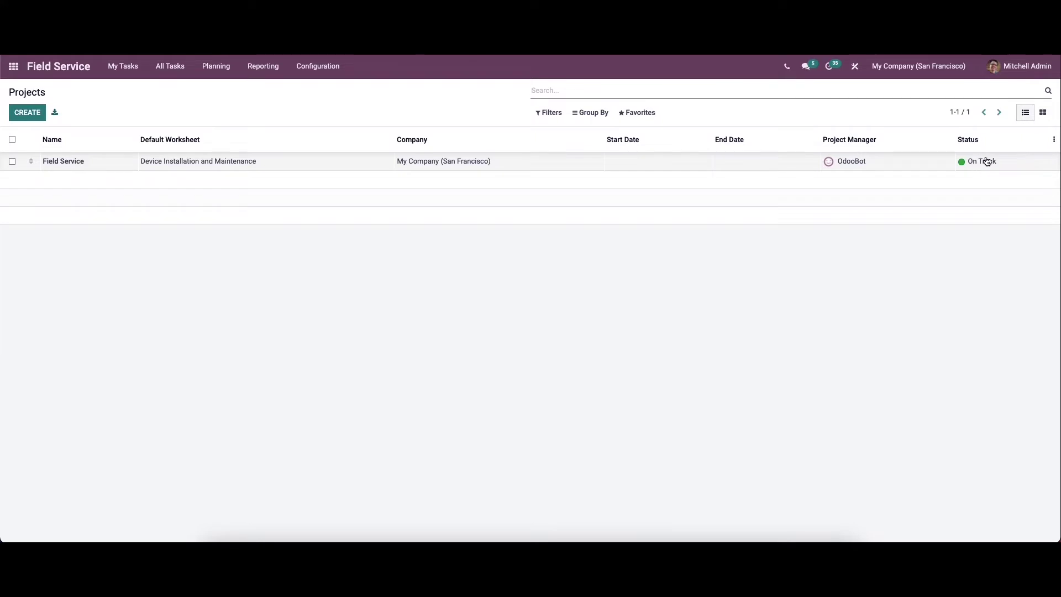
pyautogui.click(1026, 114)
pyautogui.click(1041, 113)
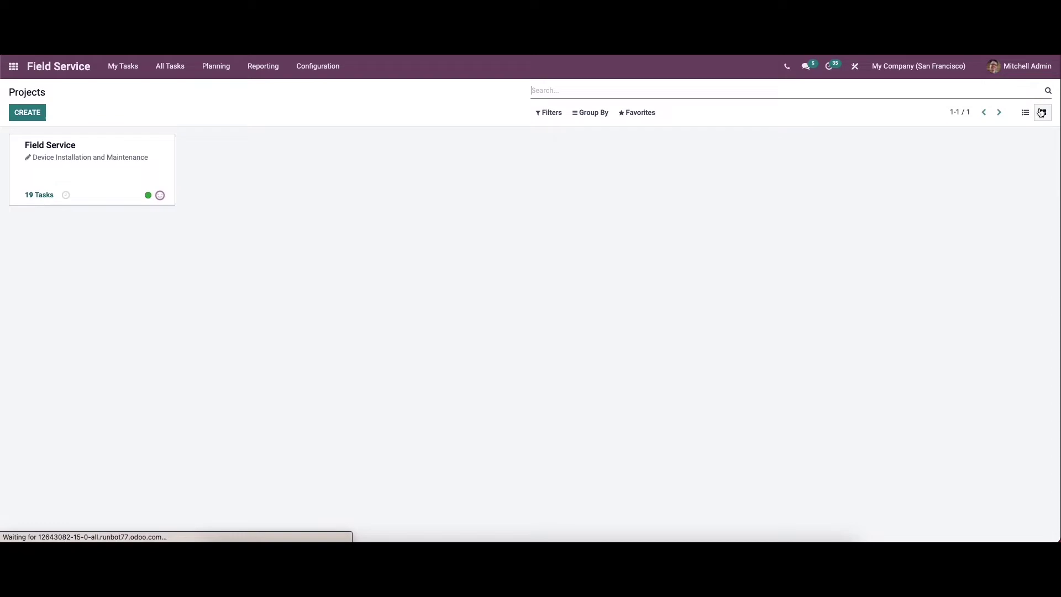
pyautogui.click(1025, 112)
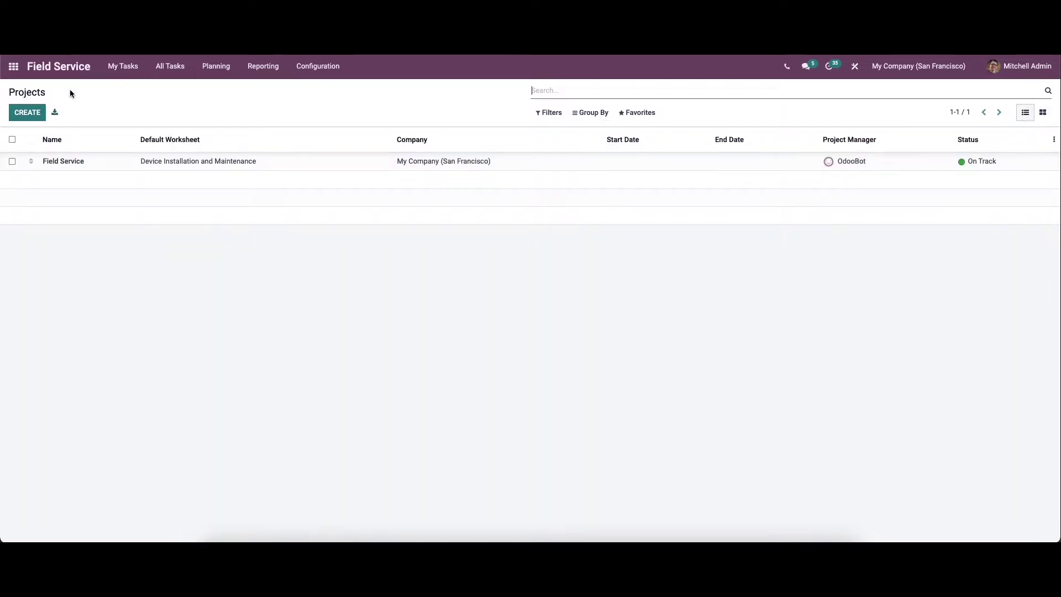
# - Start a new project and look at the project manager choices without picking one
pyautogui.click(32, 114)
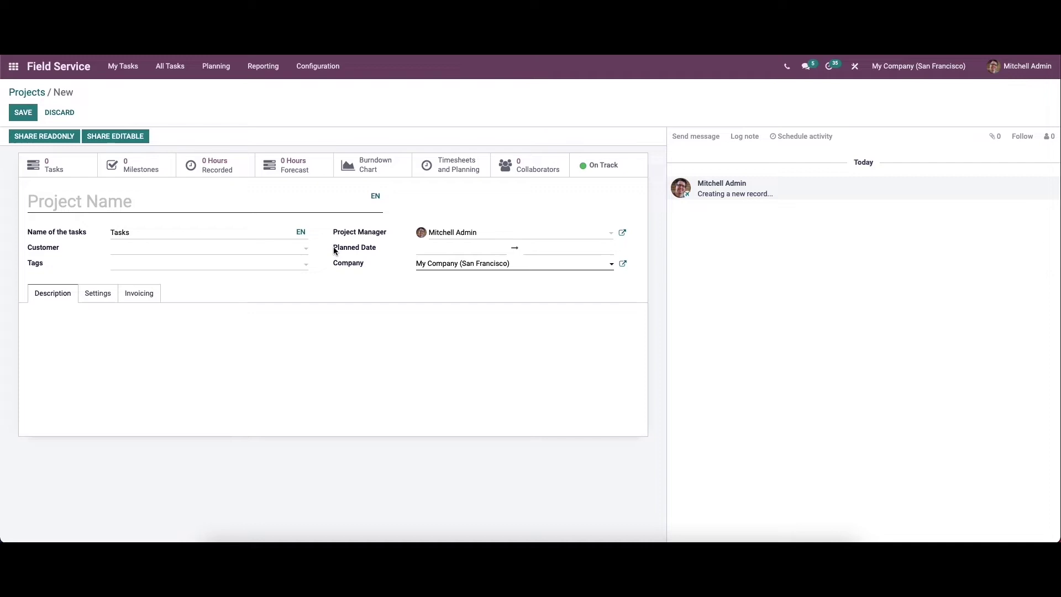
pyautogui.click(445, 233)
pyautogui.press('Escape')
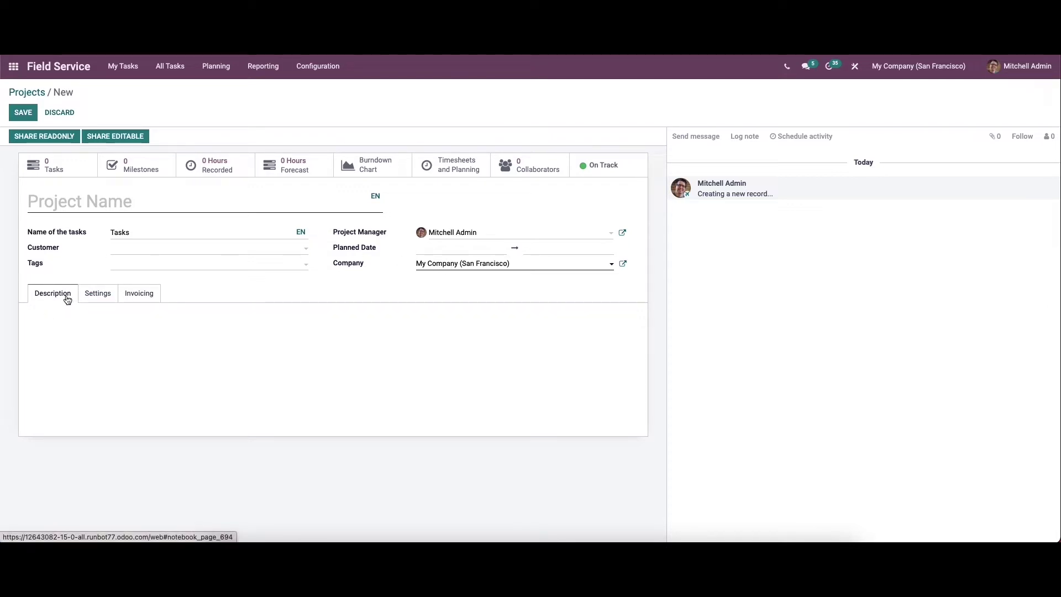
# - Review the new project's settings, abandon it, and open the Stages list from Configuration
pyautogui.click(98, 293)
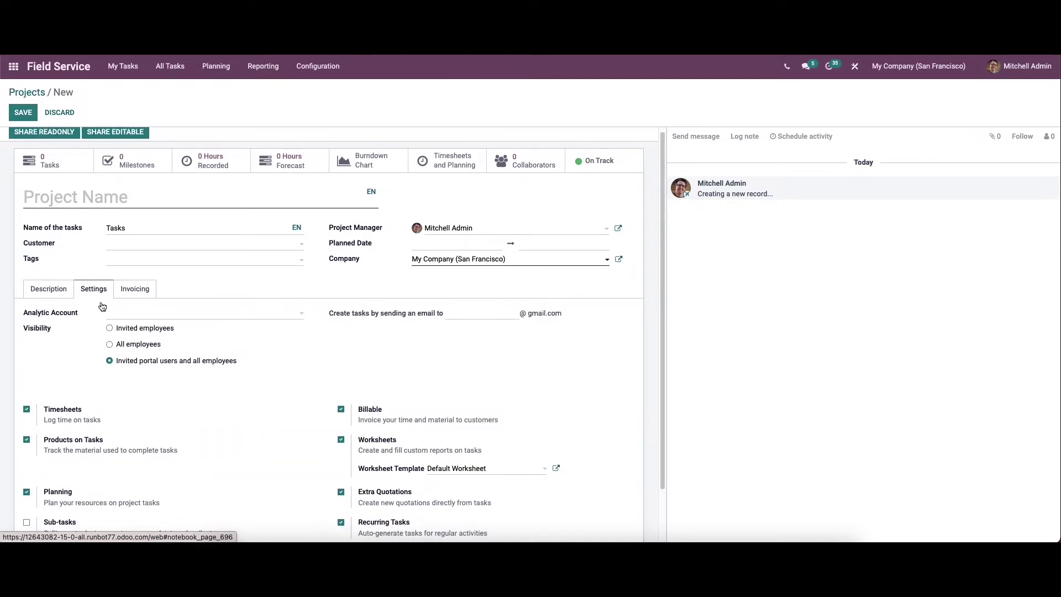
pyautogui.scroll(-1, 102, 307)
pyautogui.scroll(-1, 103, 329)
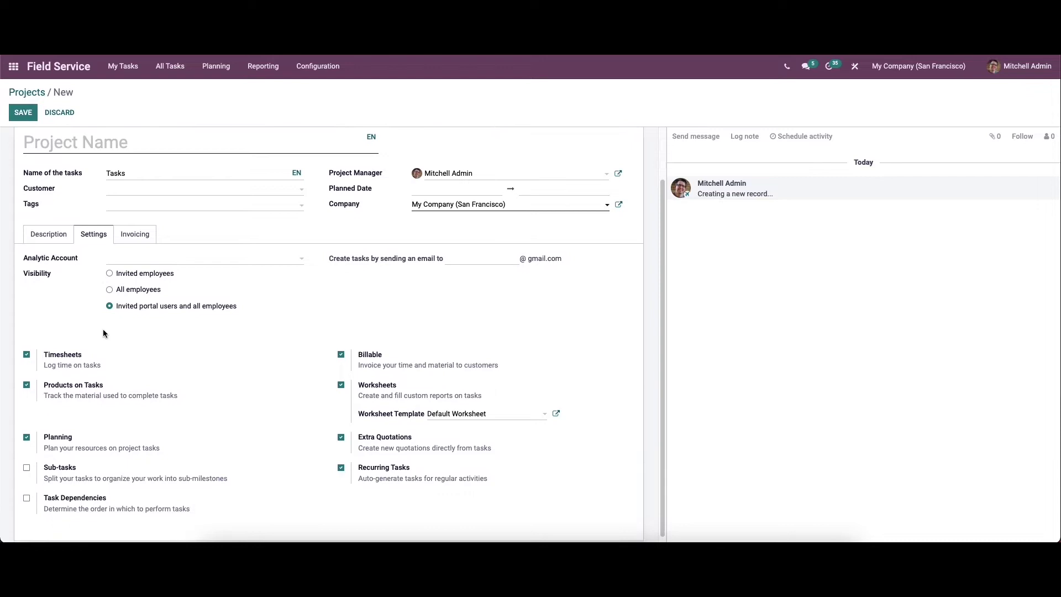
pyautogui.scroll(2, 102, 331)
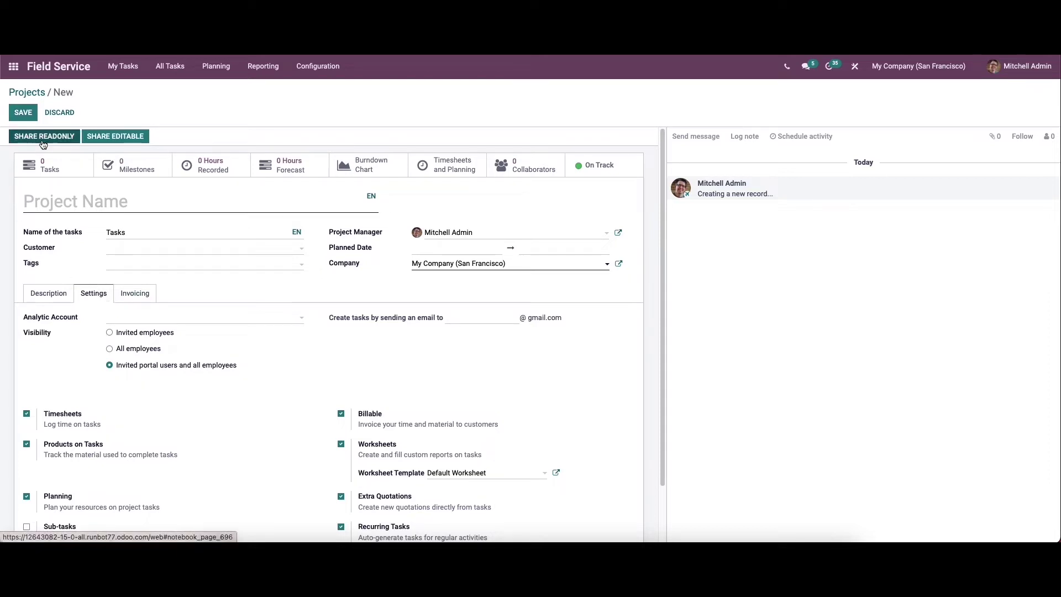
pyautogui.click(32, 92)
pyautogui.click(294, 67)
pyautogui.click(330, 120)
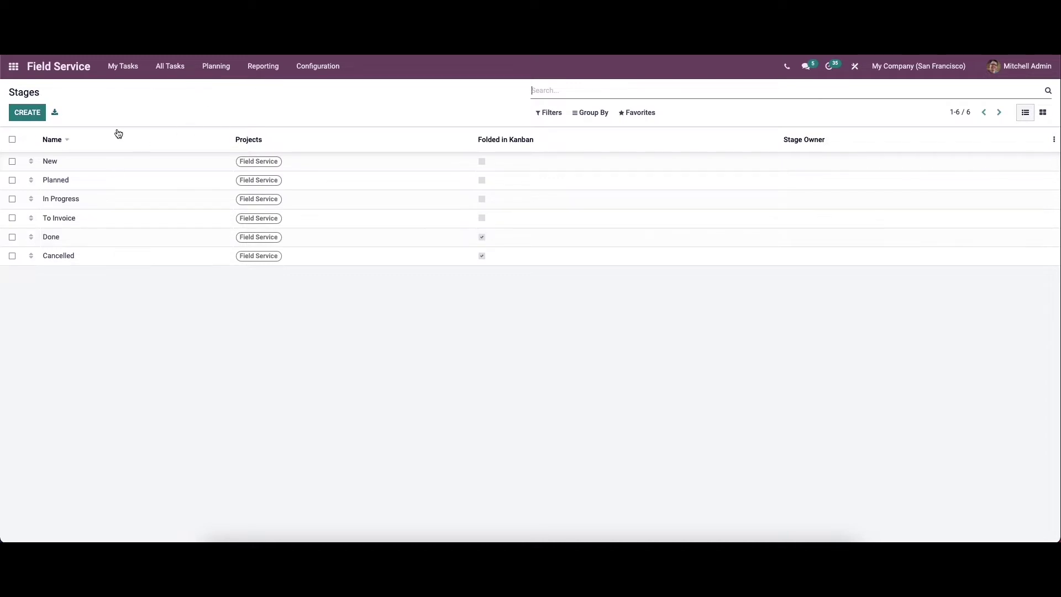
# - Start a new stage, check its email template choices, discard it, and open Worksheet Templates
pyautogui.click(37, 114)
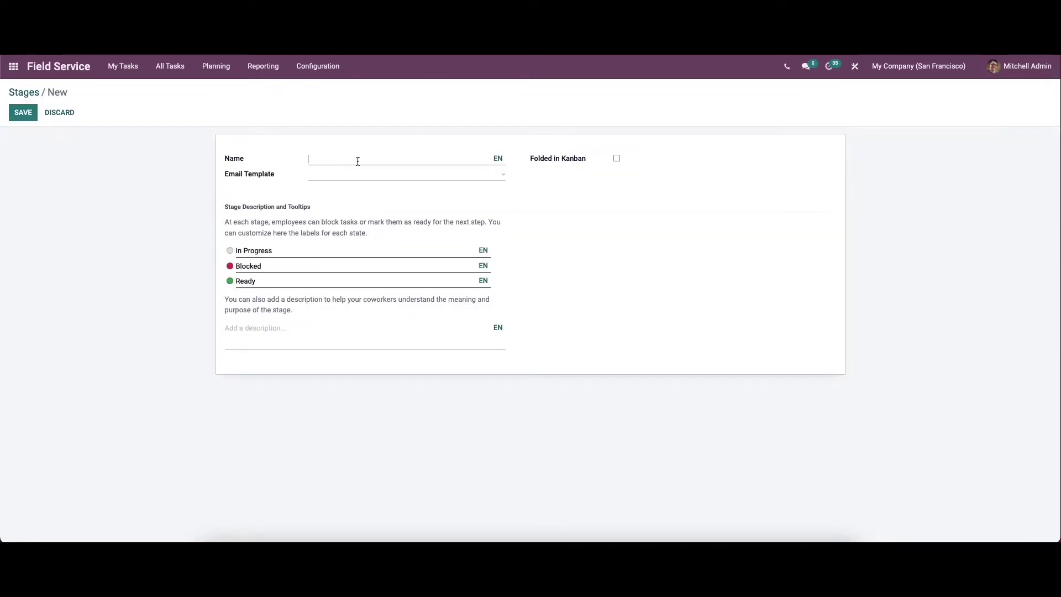
pyautogui.click(348, 178)
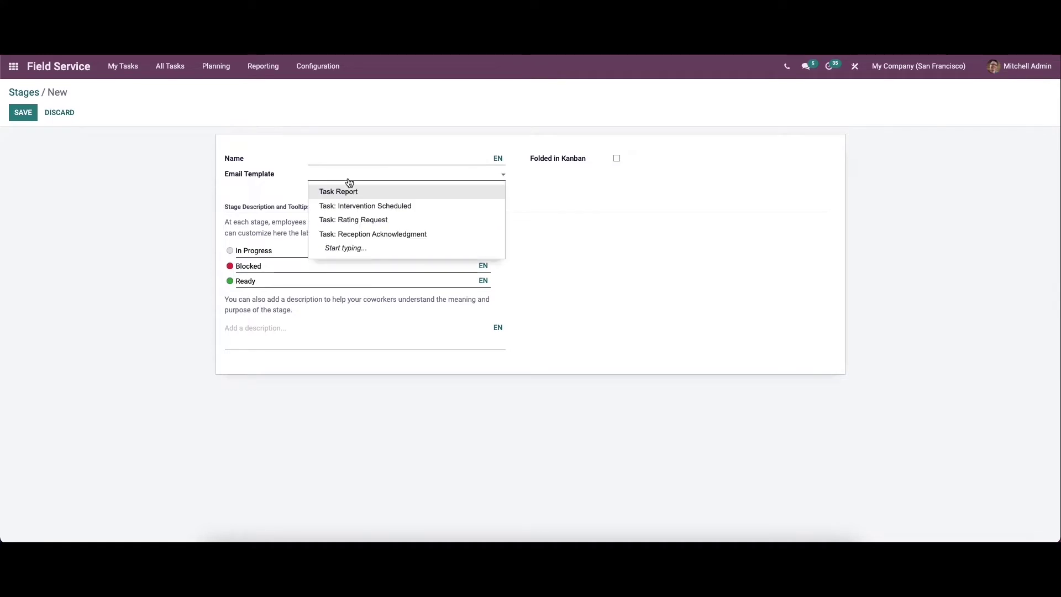
pyautogui.click(344, 177)
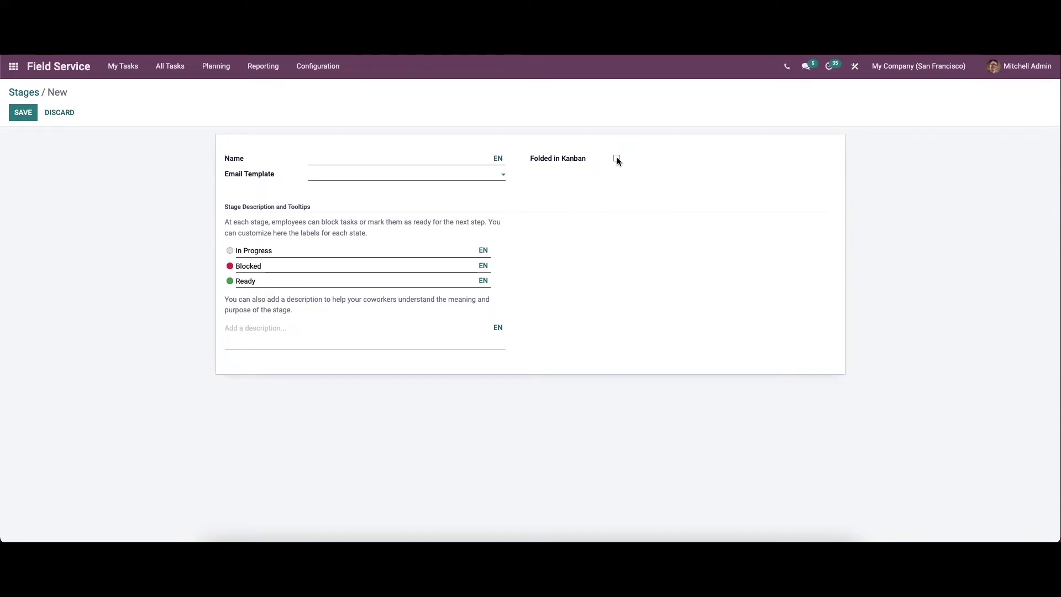
pyautogui.click(67, 115)
pyautogui.click(314, 72)
pyautogui.click(326, 132)
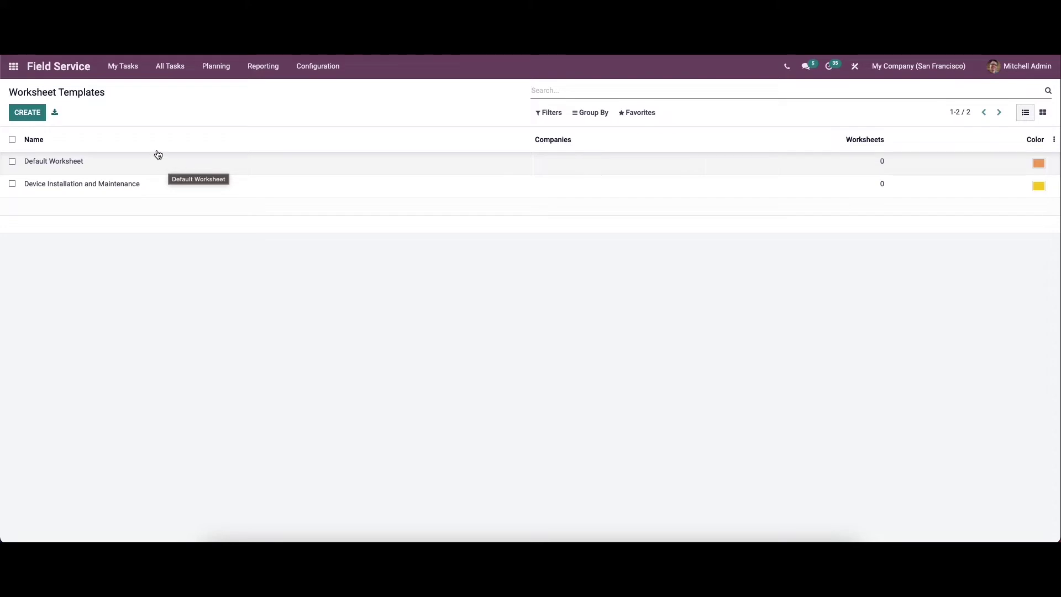
# - Start a new worksheet template, check its company choices, then discard it
pyautogui.click(27, 112)
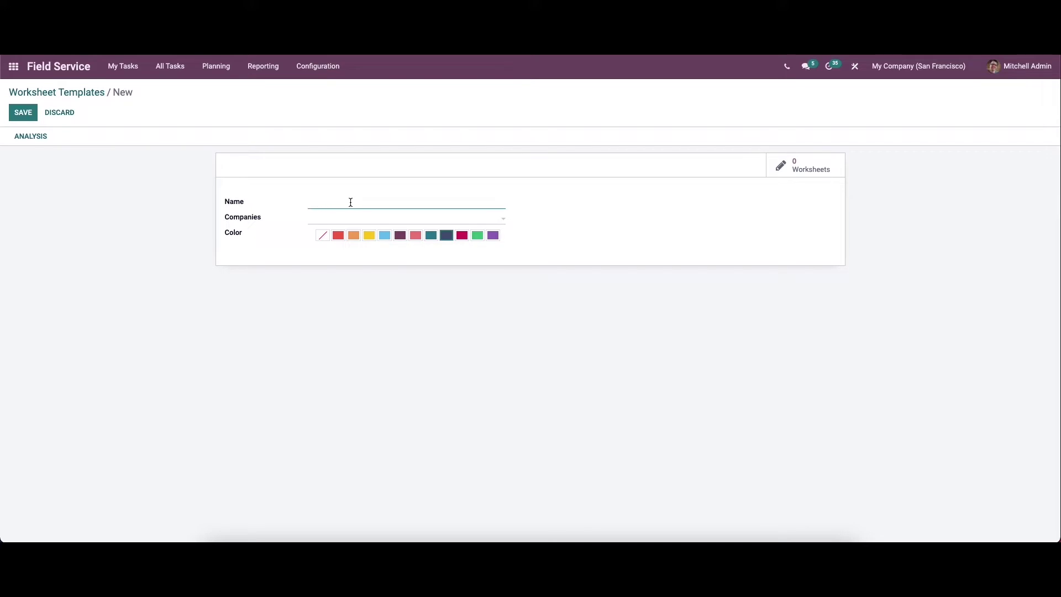
pyautogui.click(336, 224)
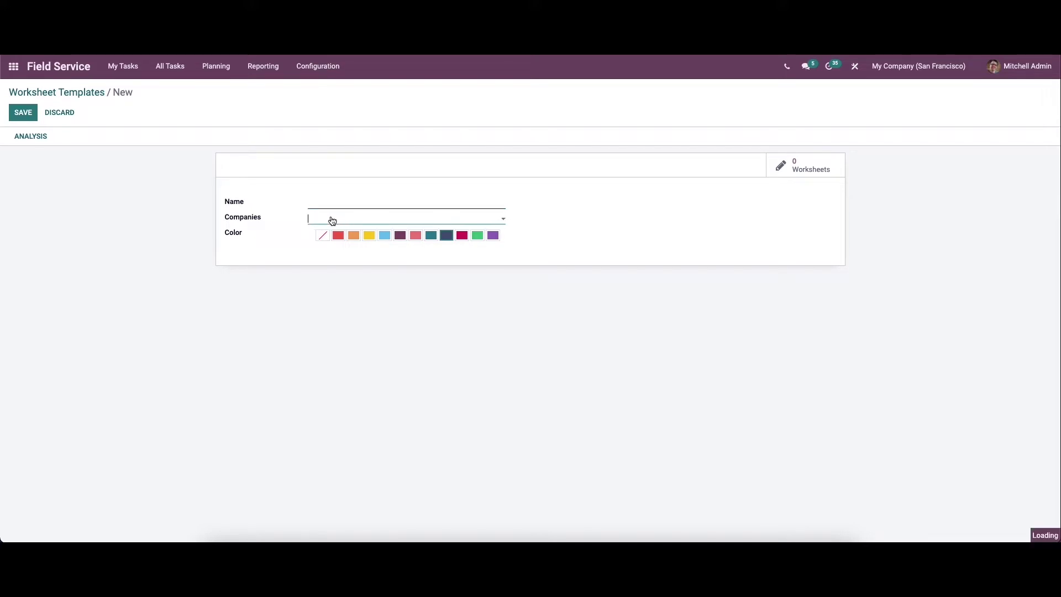
pyautogui.click(348, 219)
pyautogui.click(65, 114)
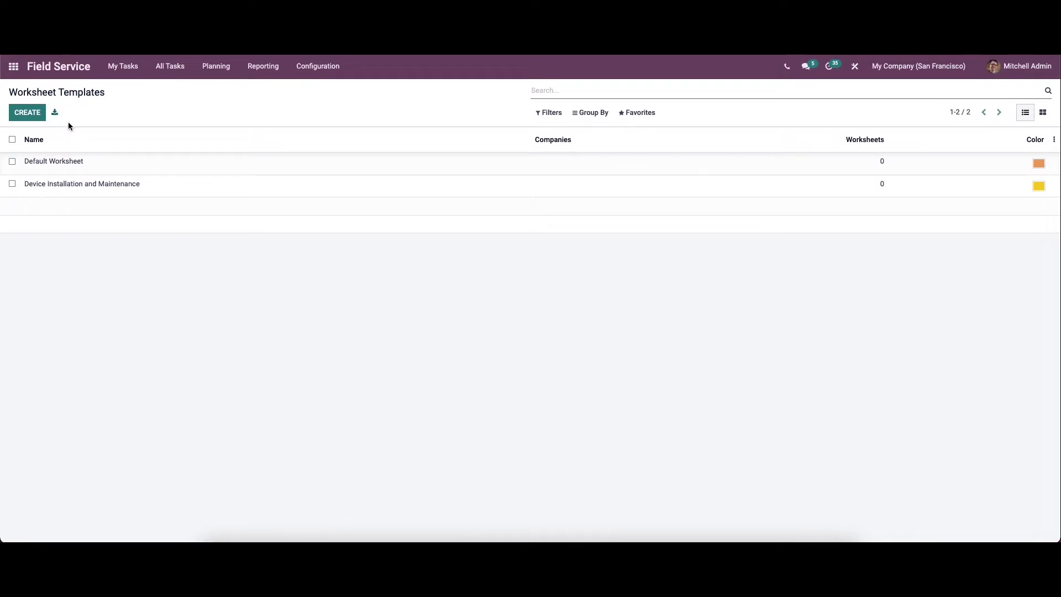
# - Open the Default Worksheet template in the designer, then return to the templates list
pyautogui.click(78, 160)
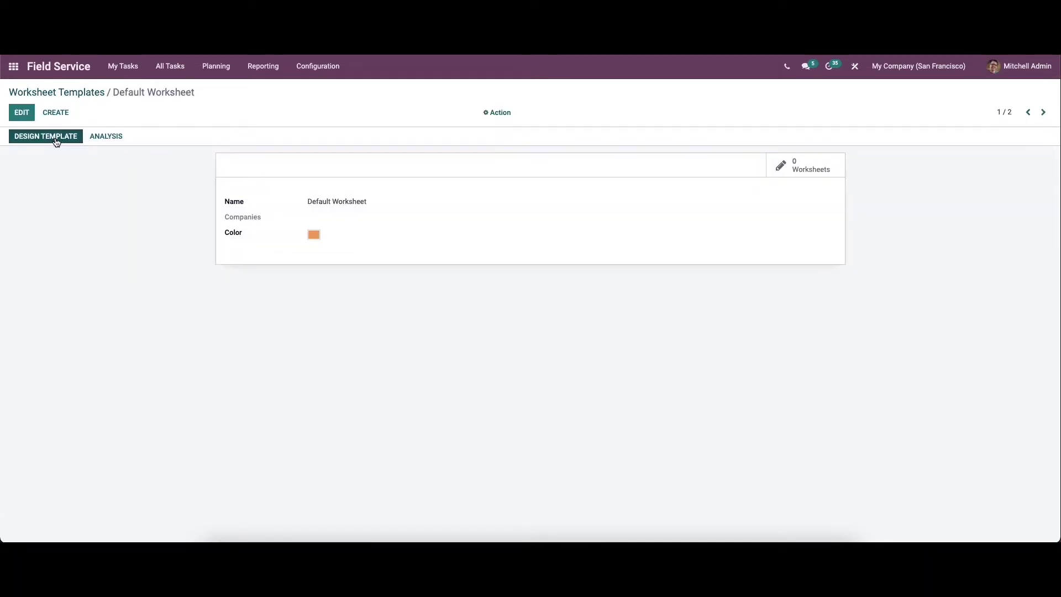
pyautogui.click(61, 138)
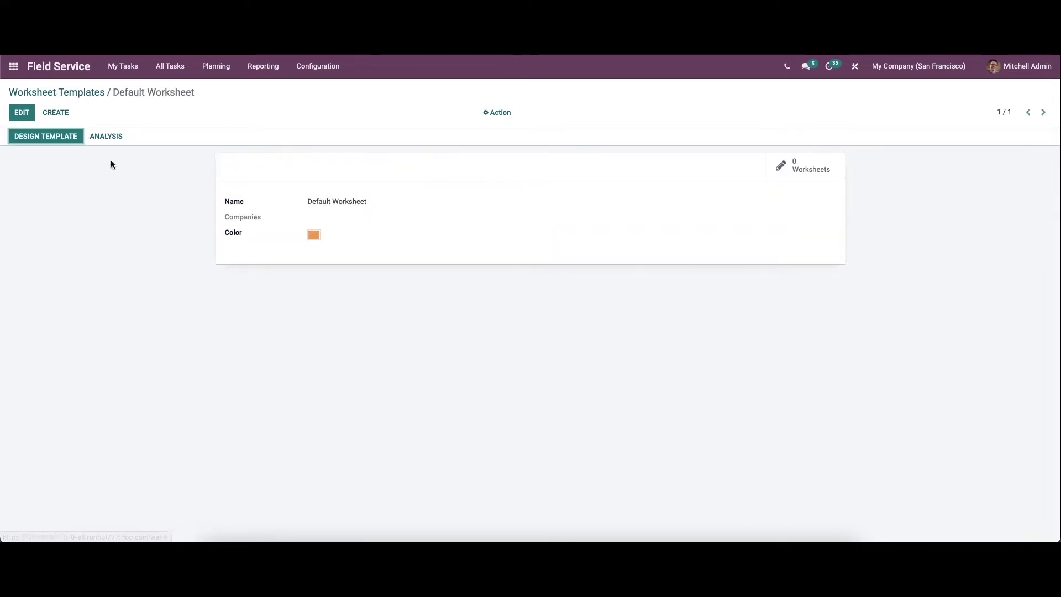
pyautogui.click(83, 92)
# - Open the Products catalogue, switch to list and back to cards, then start and discard a new product
pyautogui.click(337, 71)
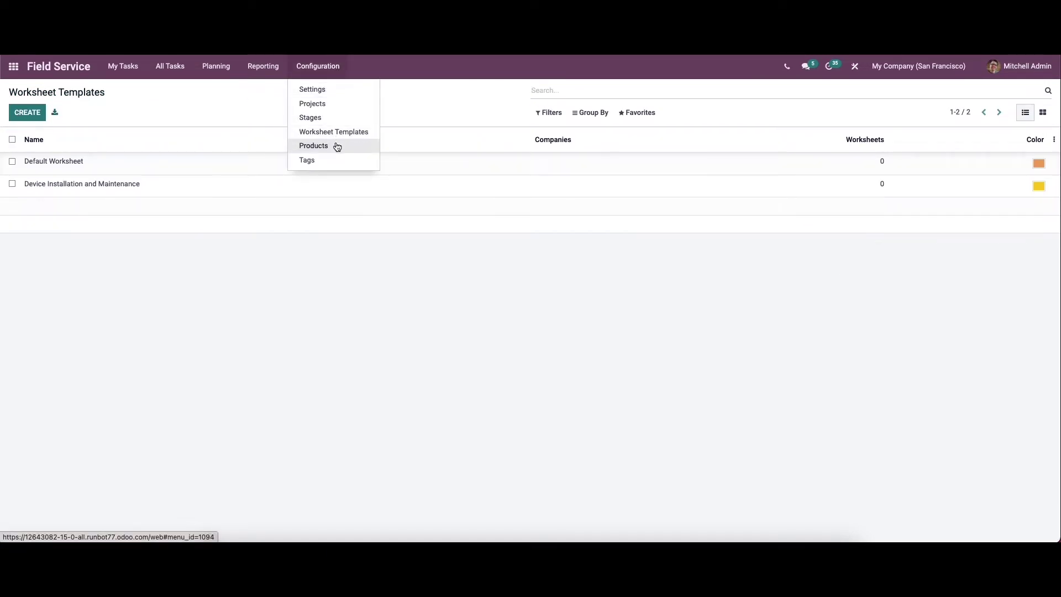
pyautogui.click(337, 147)
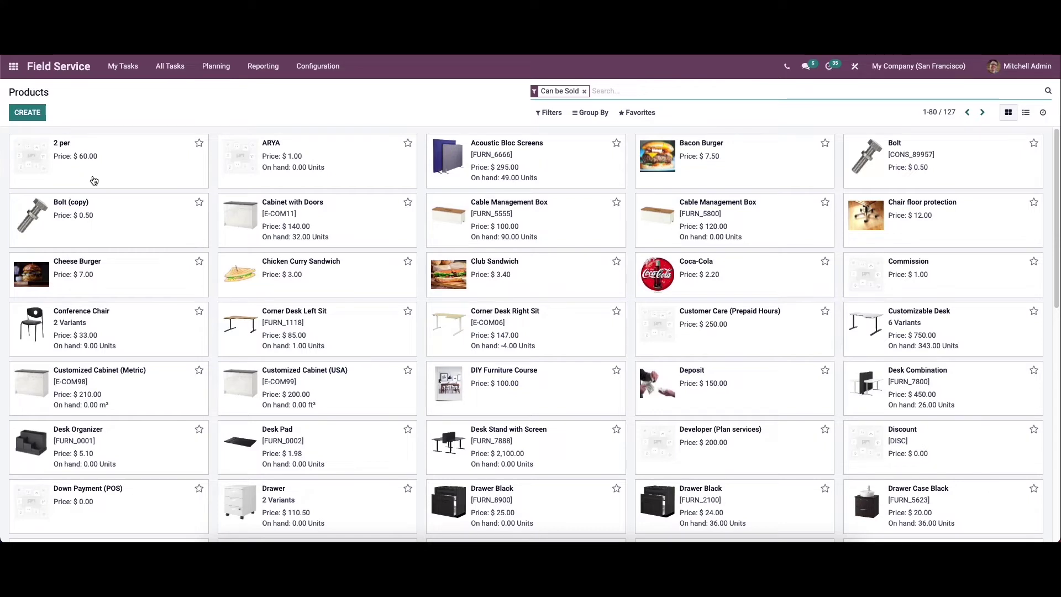
pyautogui.click(1010, 112)
pyautogui.click(1025, 112)
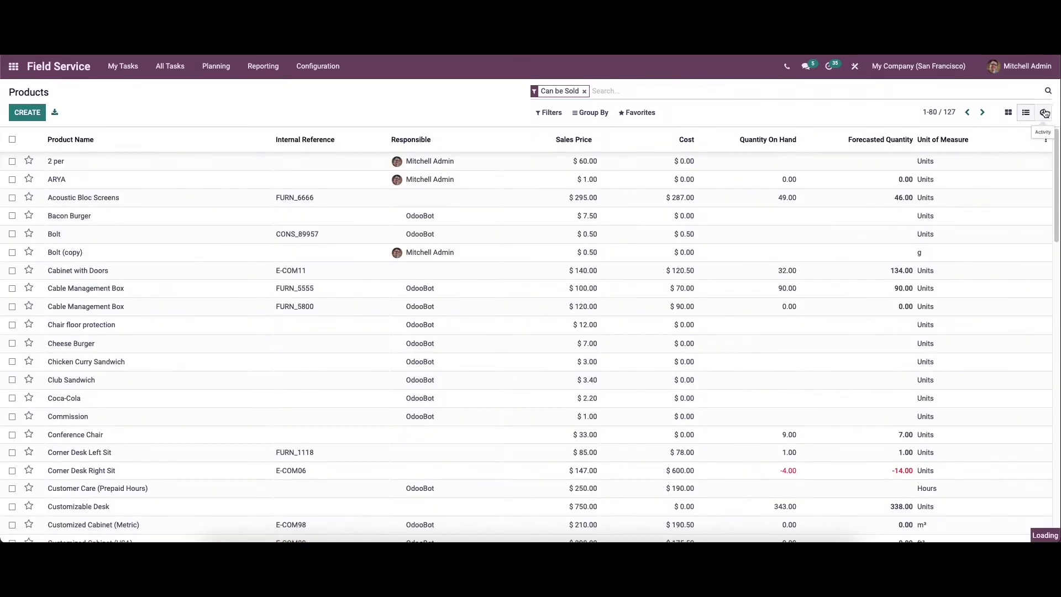
pyautogui.click(1008, 112)
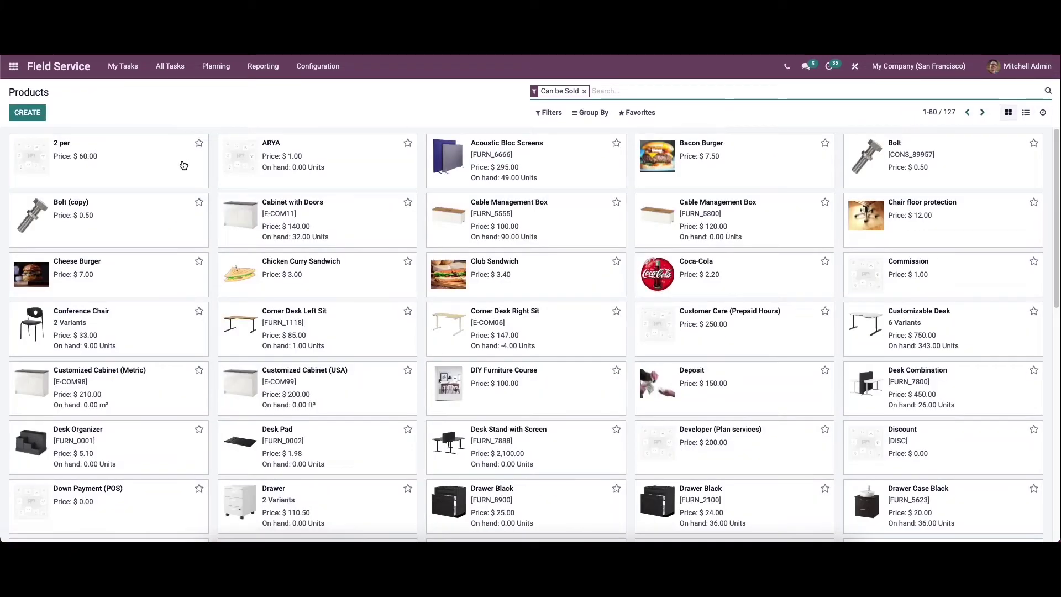
pyautogui.click(31, 114)
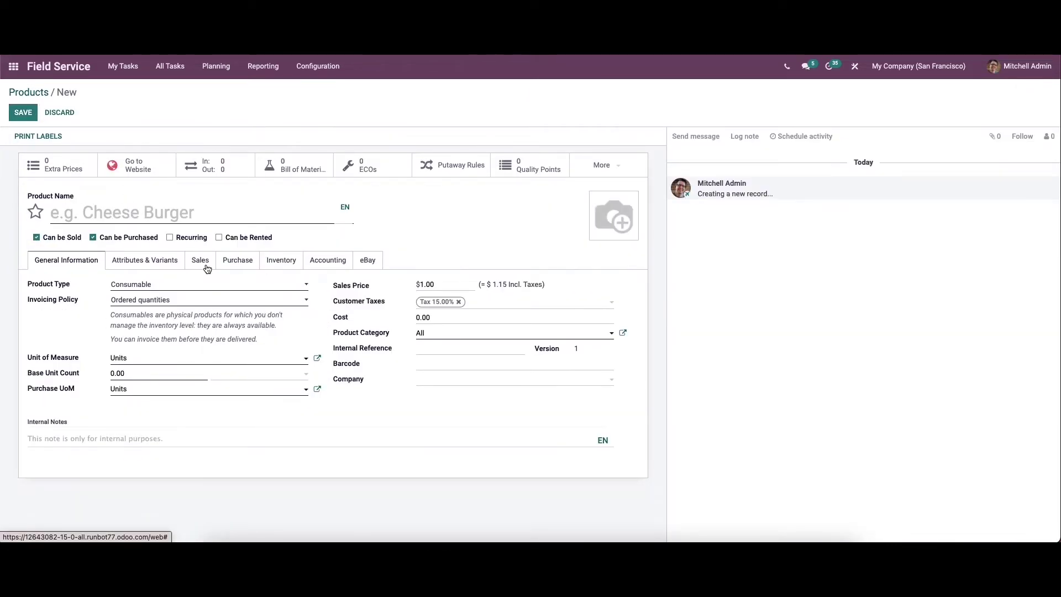
pyautogui.click(60, 113)
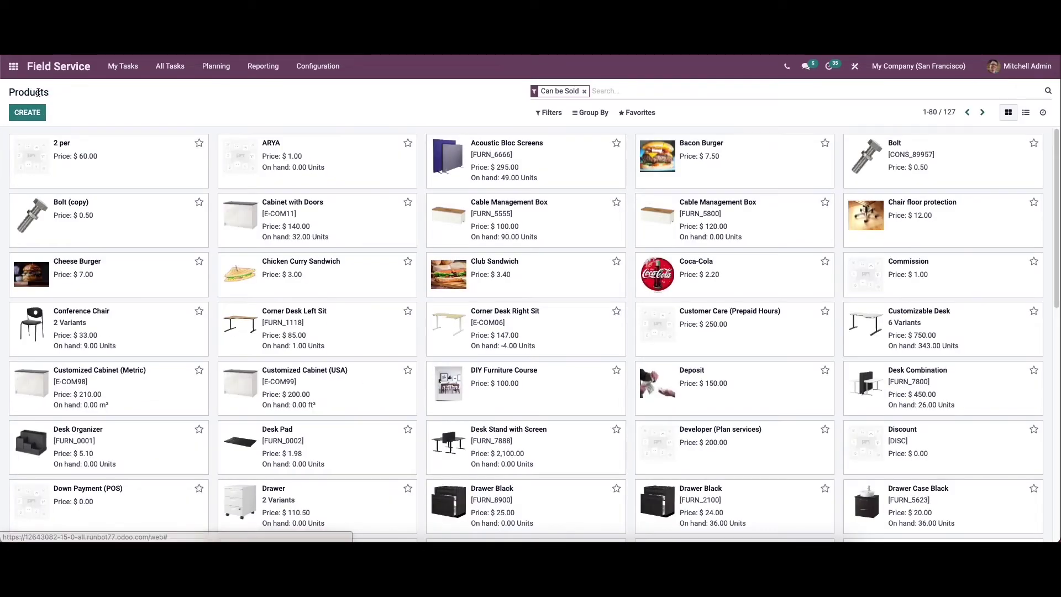
# - Open the task Tags list (Bug, New Feature, Experiment, Usability, Internal, External)
pyautogui.click(312, 67)
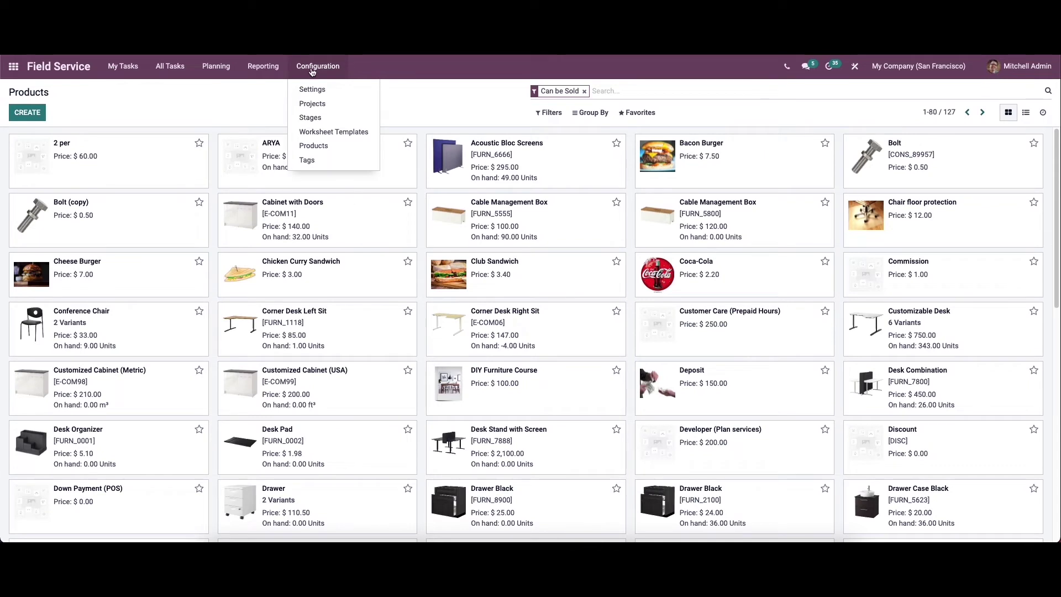
pyautogui.click(330, 159)
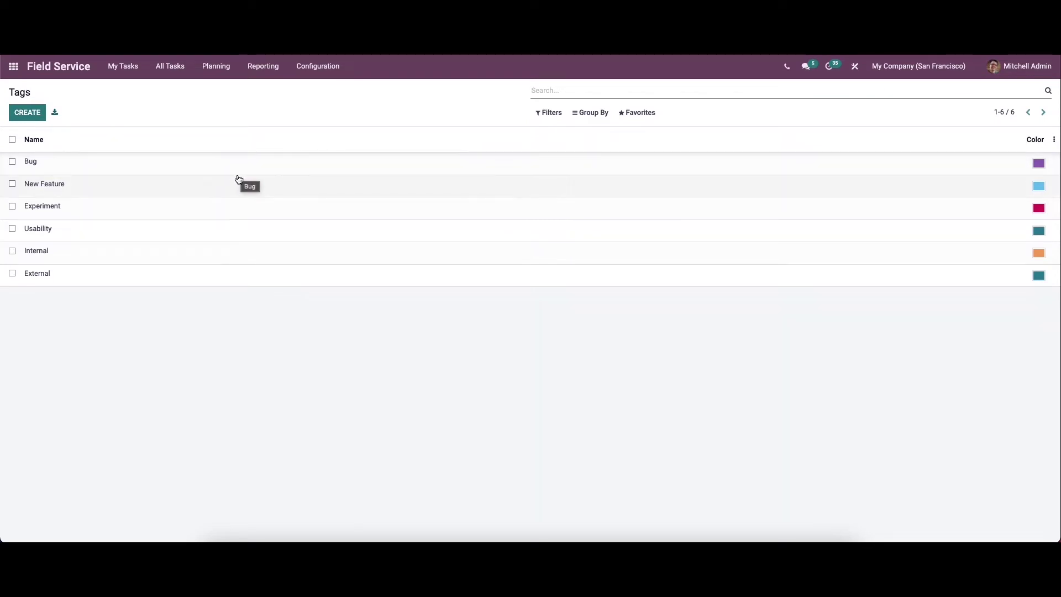
pyautogui.click(159, 70)
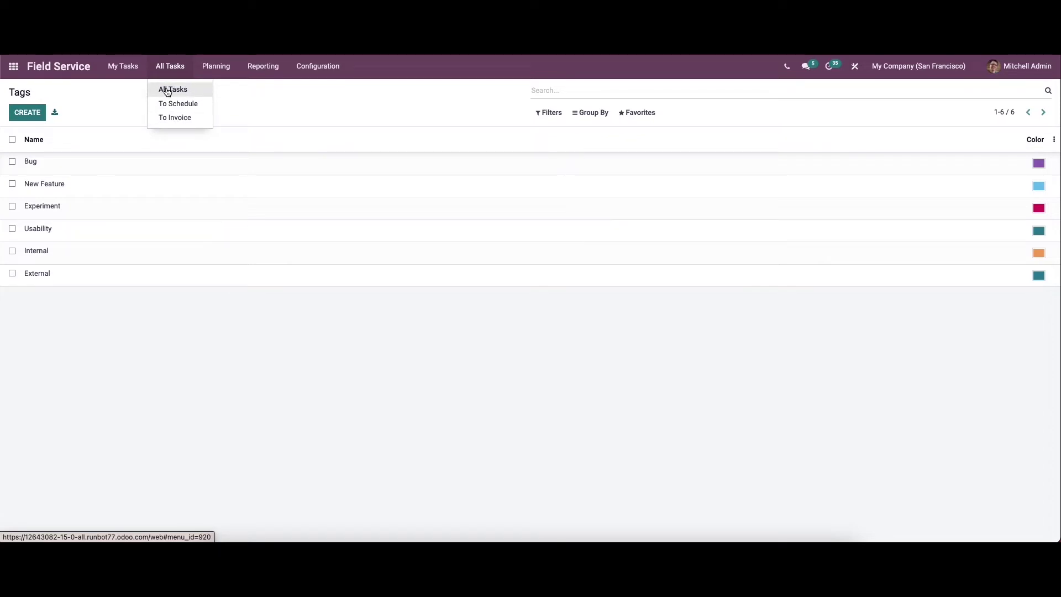
# - Show all 25 tasks, cycling through kanban, calendar, map, pivot, graph and activity views before the list
pyautogui.click(168, 91)
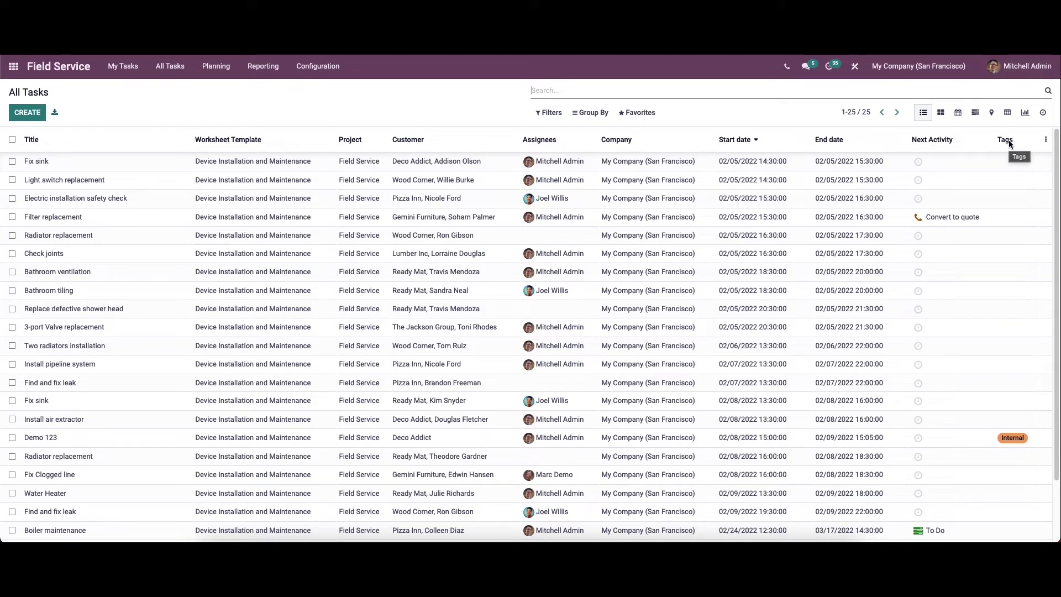
pyautogui.click(941, 113)
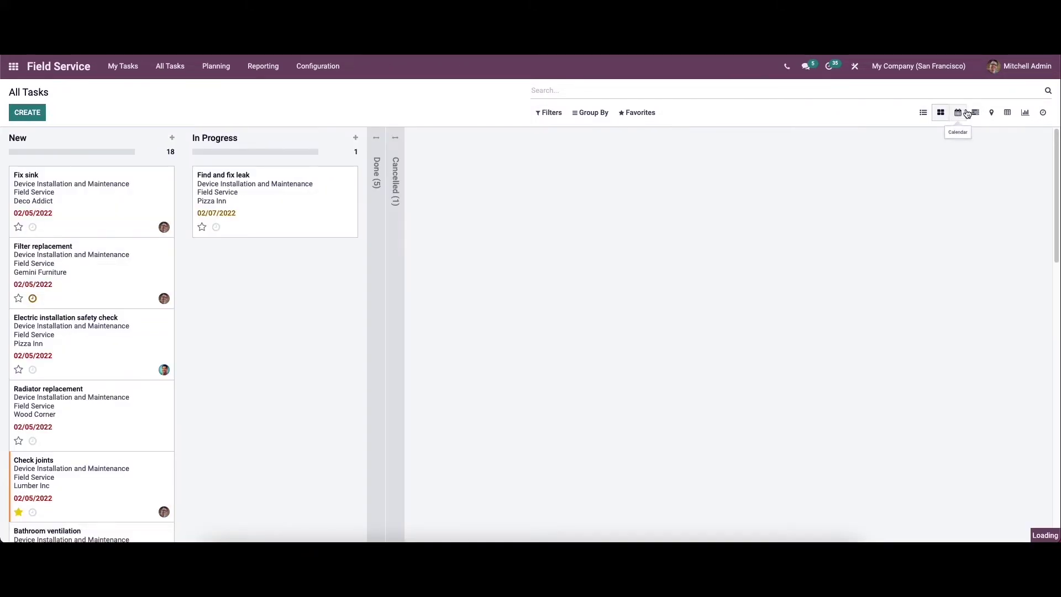
pyautogui.click(958, 112)
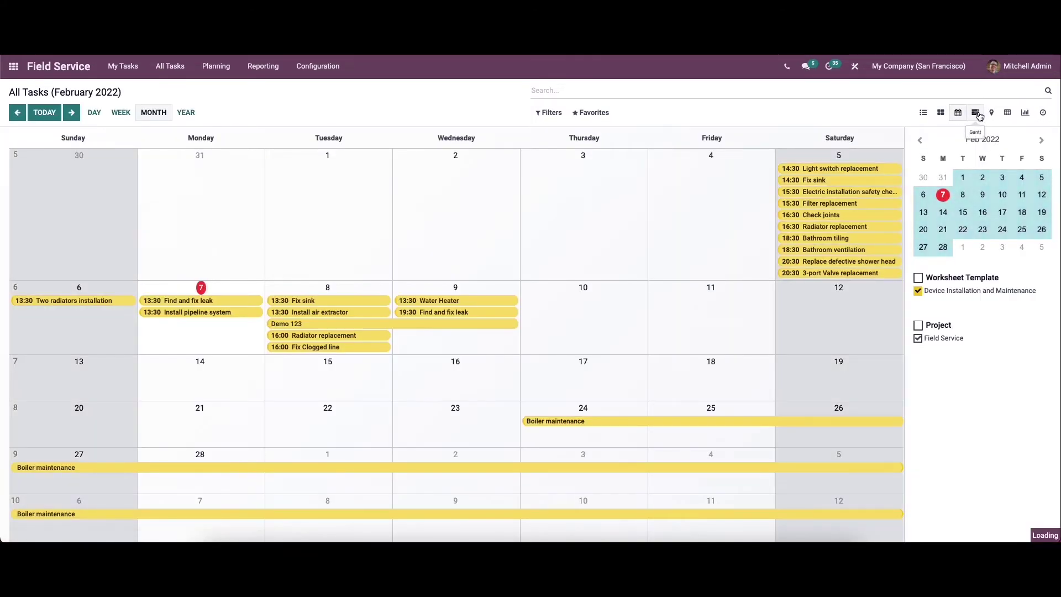
pyautogui.click(991, 113)
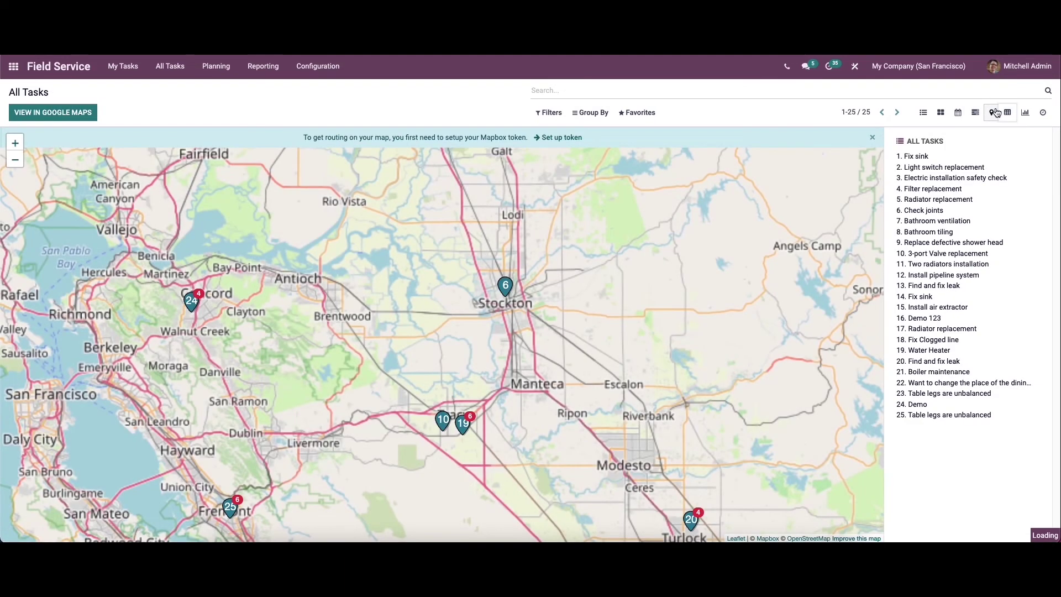
pyautogui.click(1007, 113)
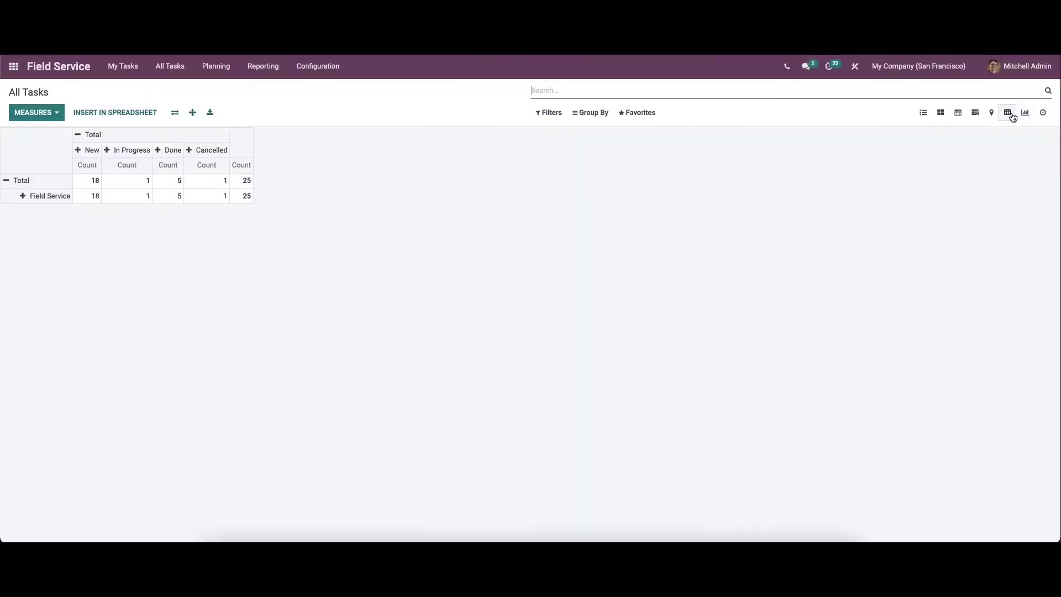
pyautogui.click(1025, 113)
pyautogui.click(1042, 112)
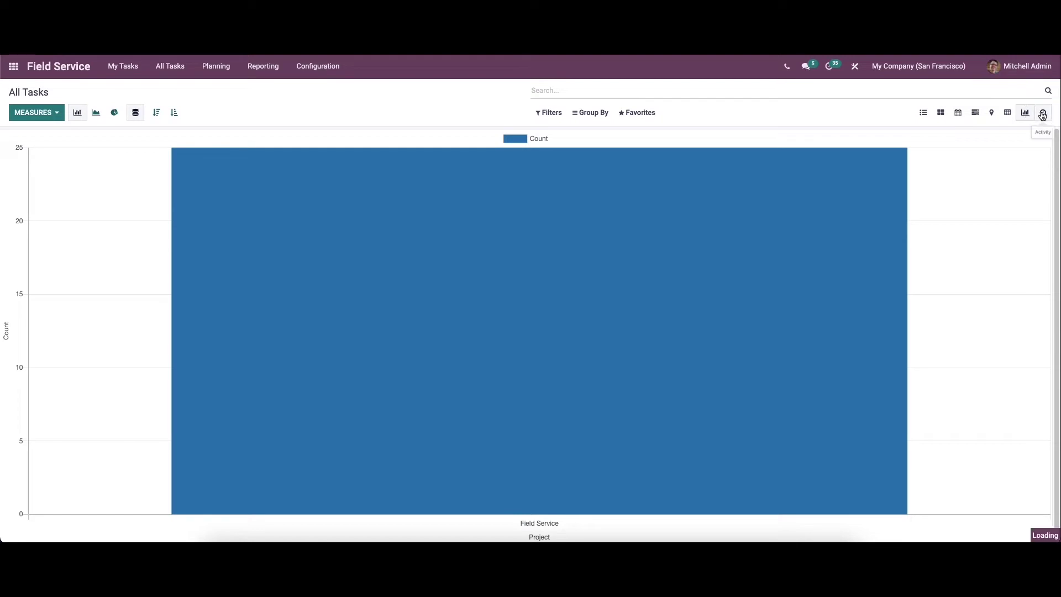
pyautogui.click(925, 114)
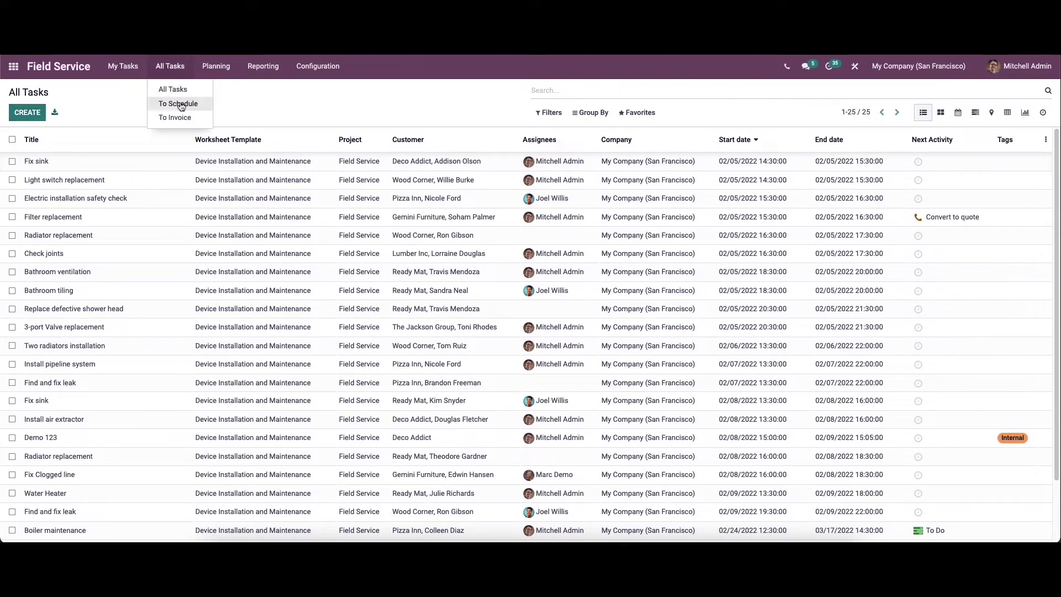
# - Filter the task list to the 8 To Schedule tasks and start a new task
pyautogui.click(176, 67)
pyautogui.click(184, 101)
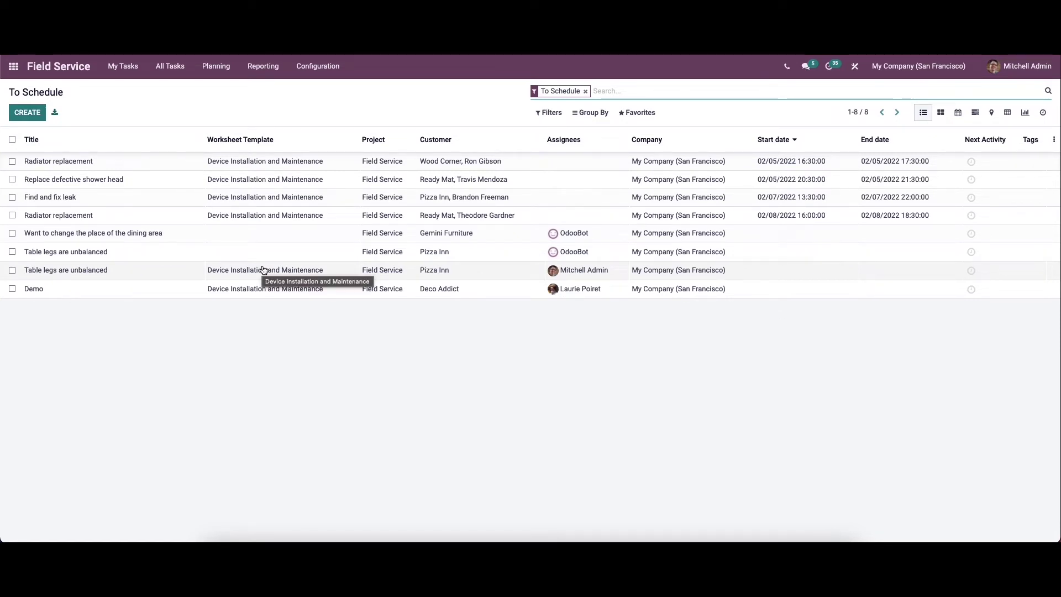
pyautogui.click(25, 114)
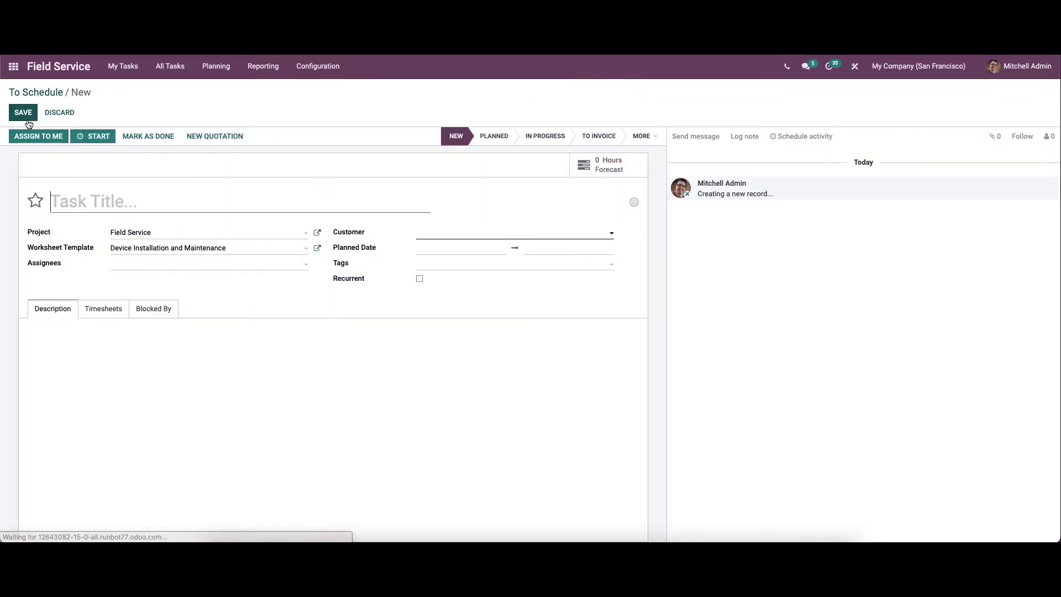
# - Title the new task 'Leg replacement'
pyautogui.click(89, 201)
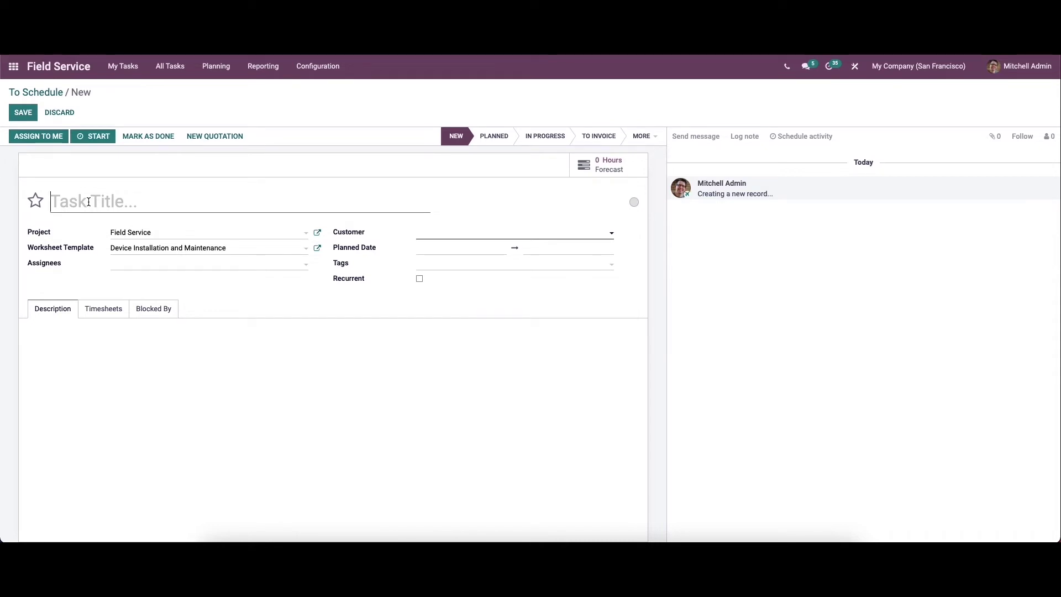
pyautogui.write('Leg p')
pyautogui.press('BackSpace')
pyautogui.write('replacement')
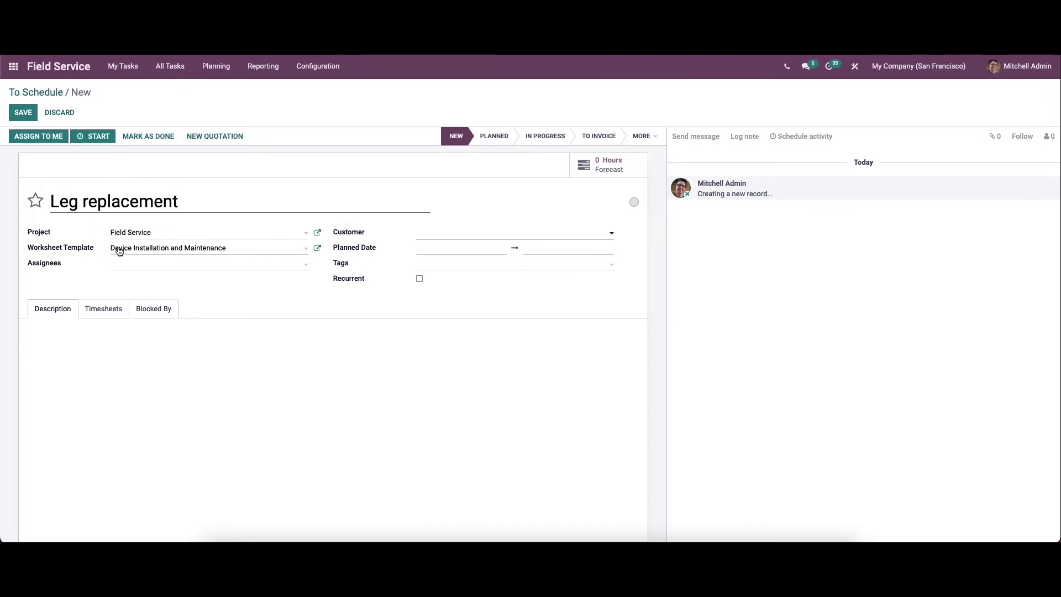
# - Assign the task to the admin user and set the customer to Deco Addict
pyautogui.click(138, 268)
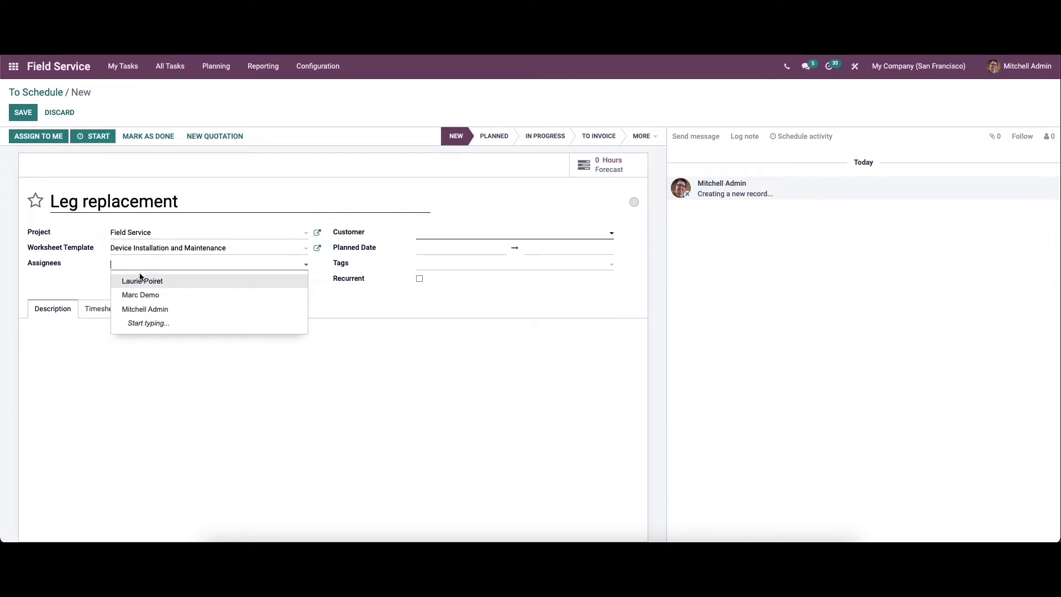
pyautogui.click(145, 311)
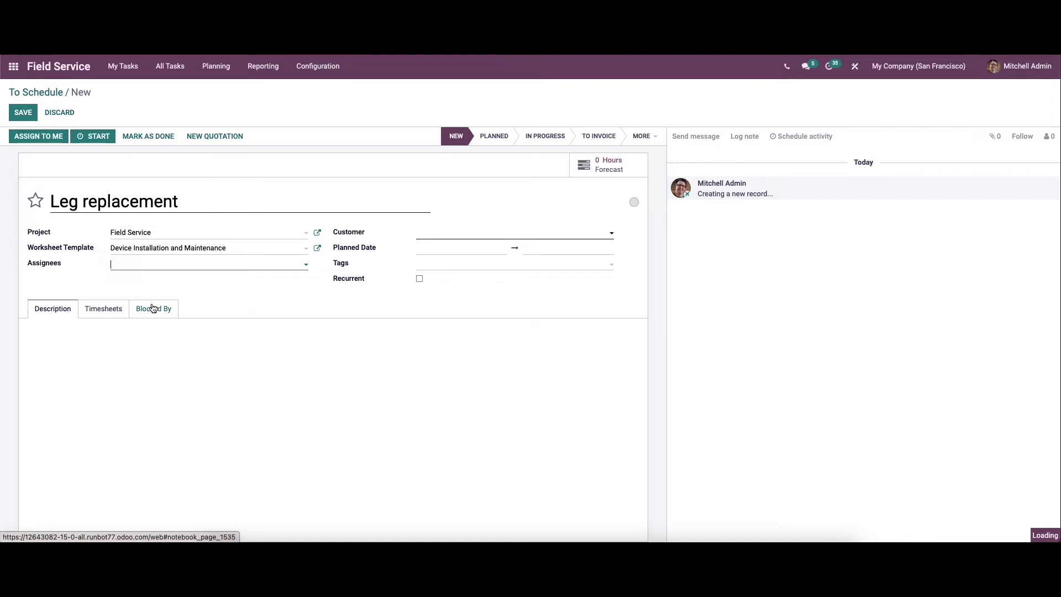
pyautogui.click(436, 234)
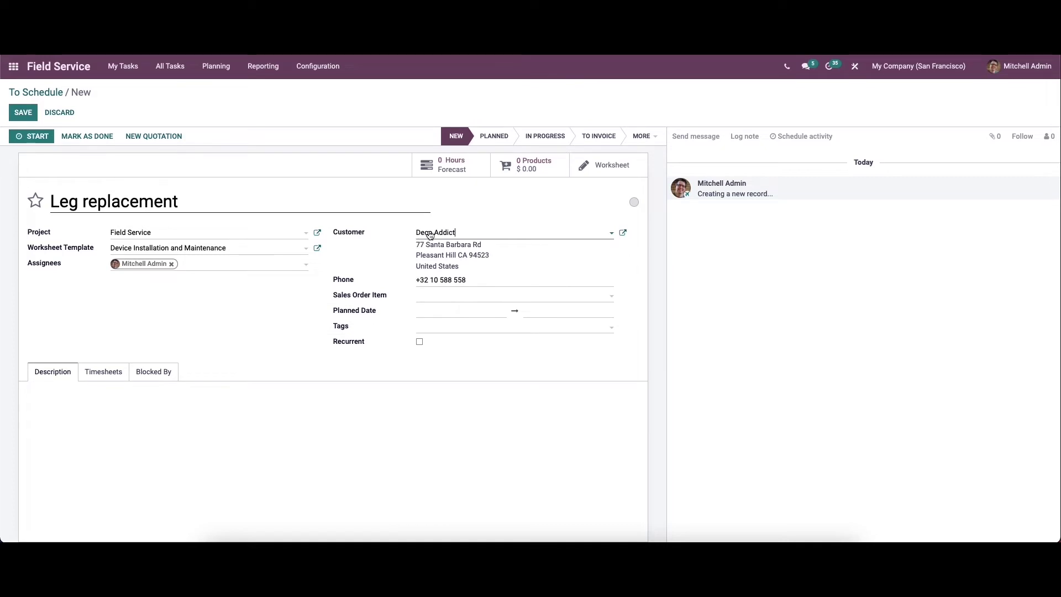
pyautogui.click(431, 296)
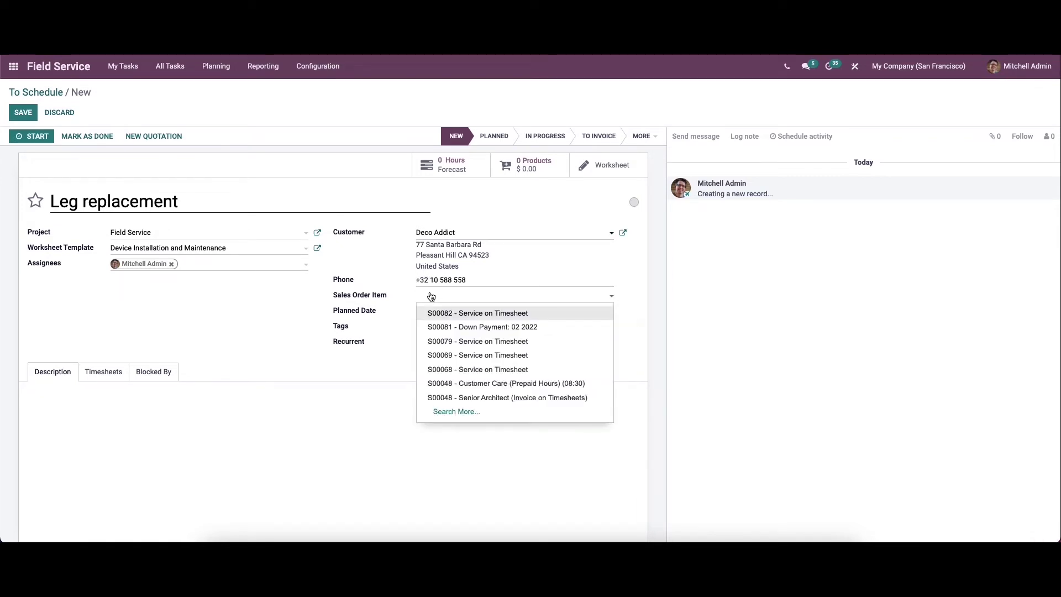
pyautogui.click(467, 294)
# - Plan the task from 02/21/2022 16:00 to 02/22/2022 16:30 and tag it Internal
pyautogui.click(450, 312)
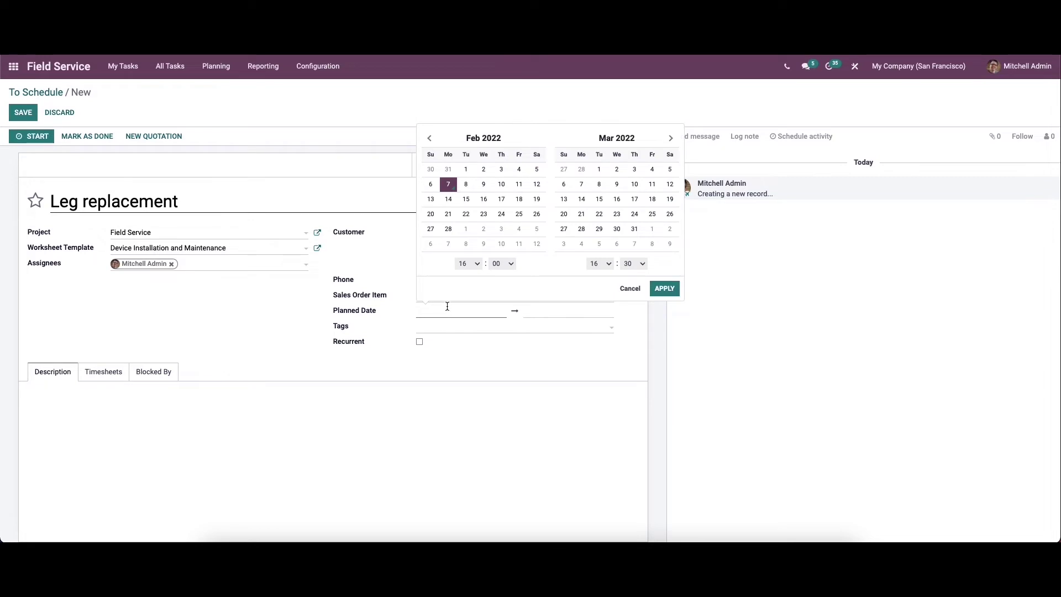
pyautogui.click(449, 215)
pyautogui.click(466, 215)
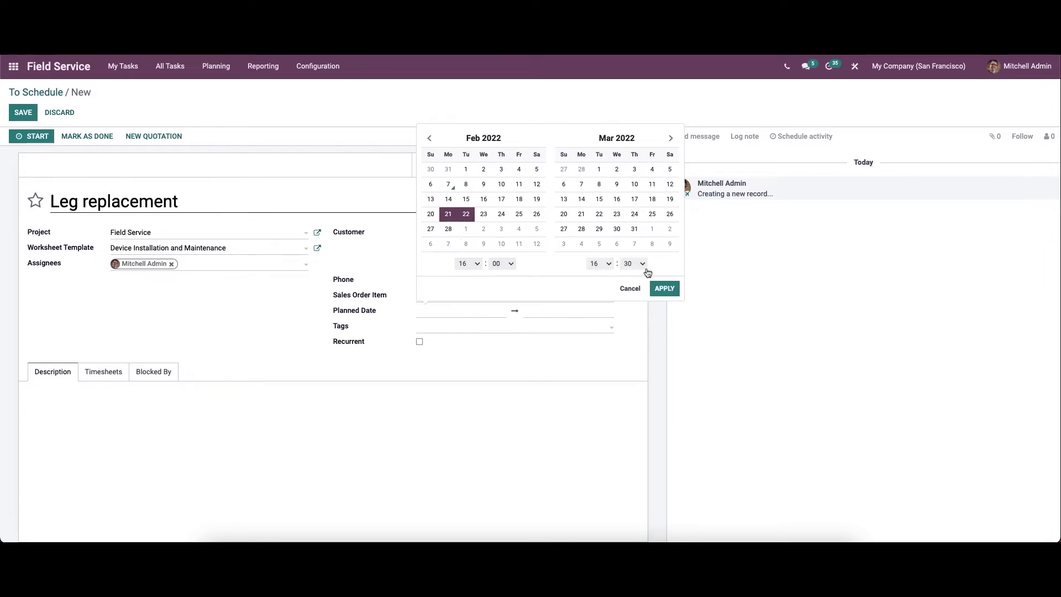
pyautogui.click(667, 290)
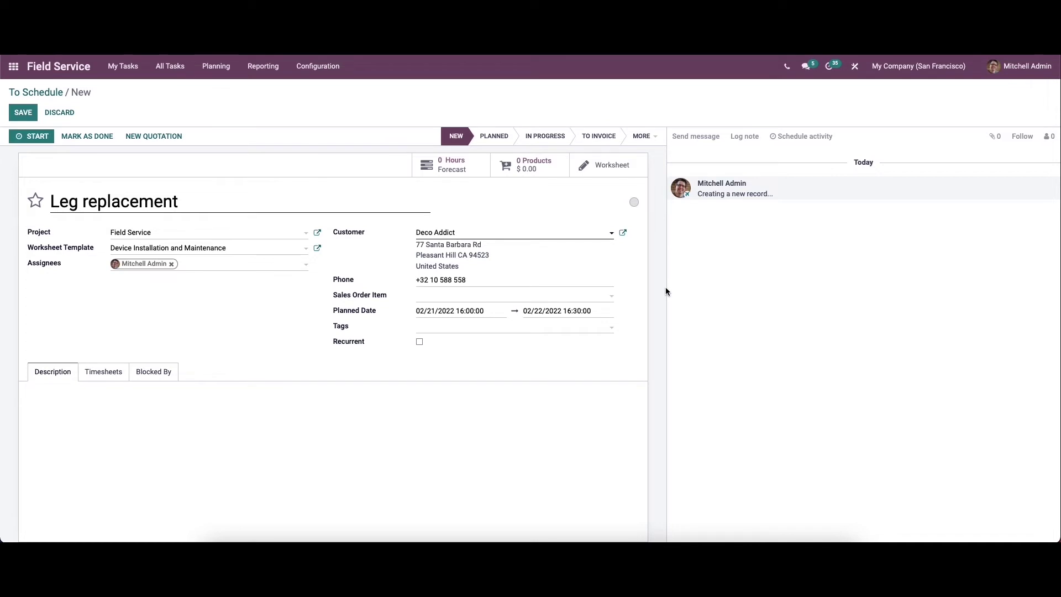
pyautogui.click(450, 326)
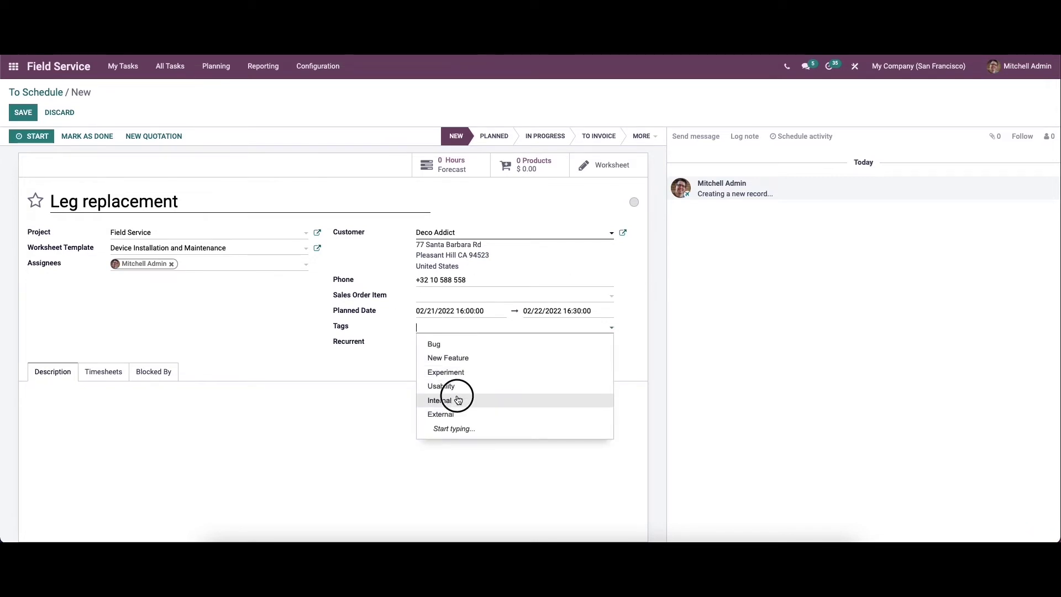
pyautogui.click(458, 400)
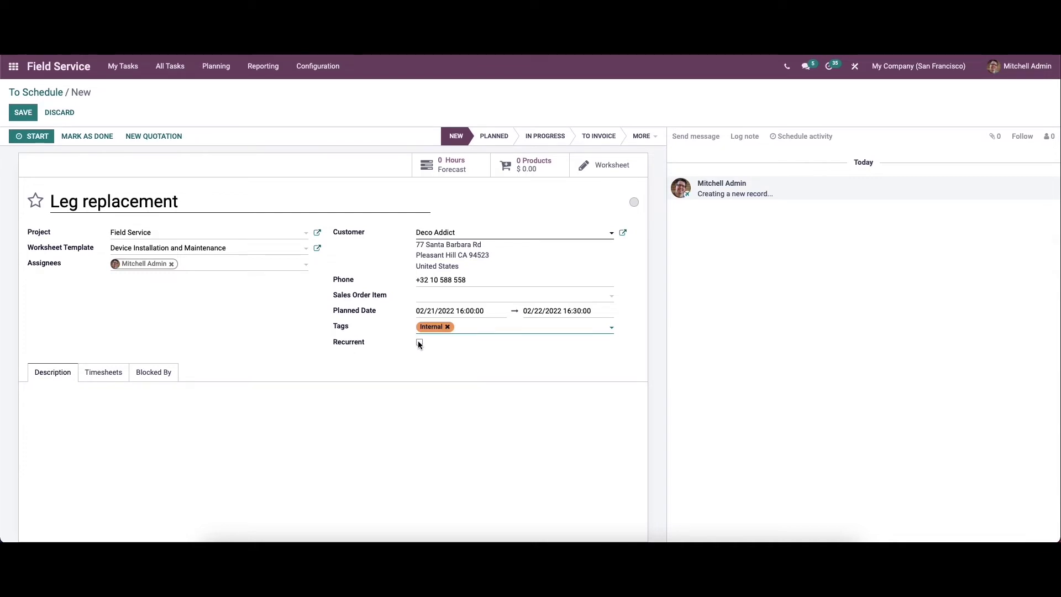
# - Make the task recurrent and set Initially Planned Hours to 5
pyautogui.click(419, 342)
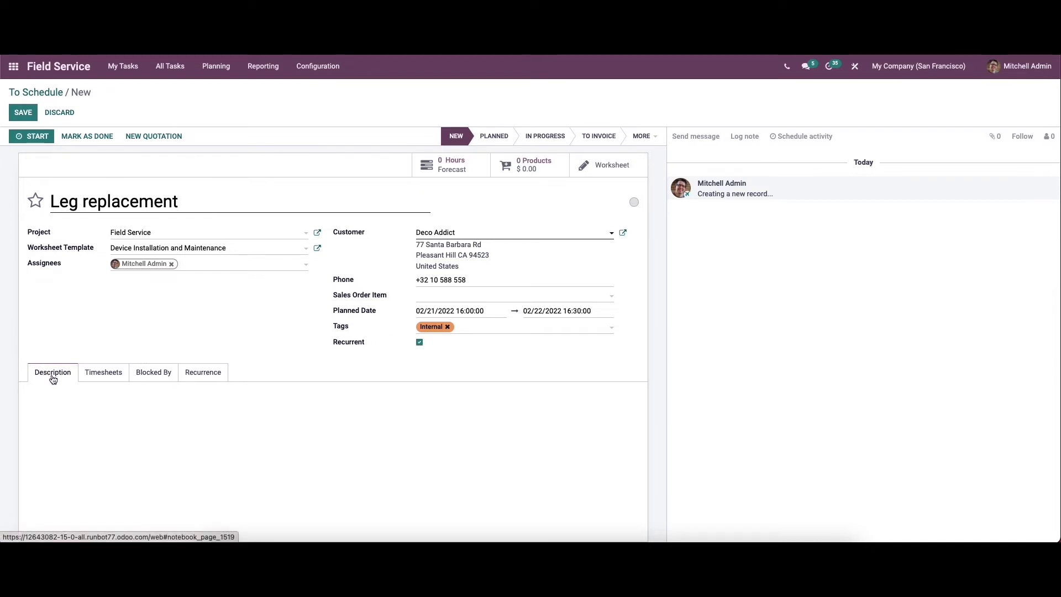
pyautogui.click(103, 373)
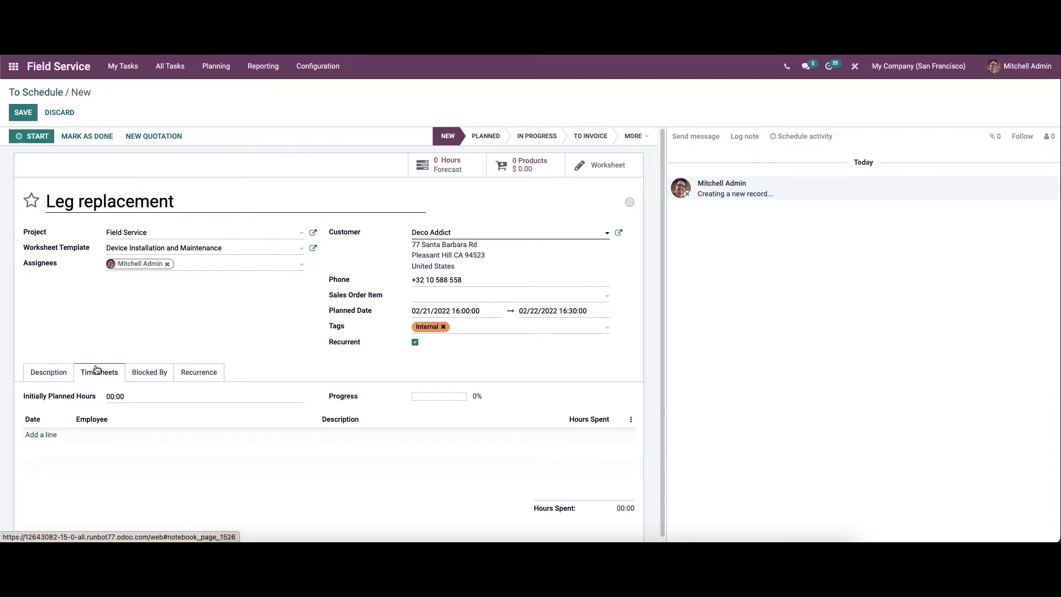
pyautogui.doubleClick(114, 396)
pyautogui.write('5')
# - Log a 'planning' timesheet line of 3 hours spent
pyautogui.click(45, 434)
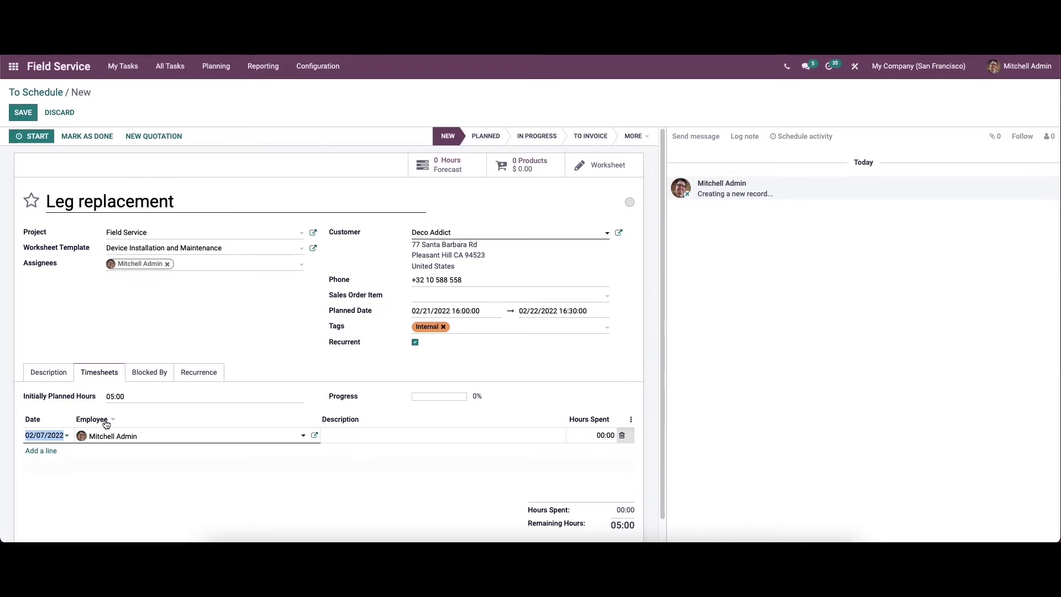
pyautogui.click(337, 434)
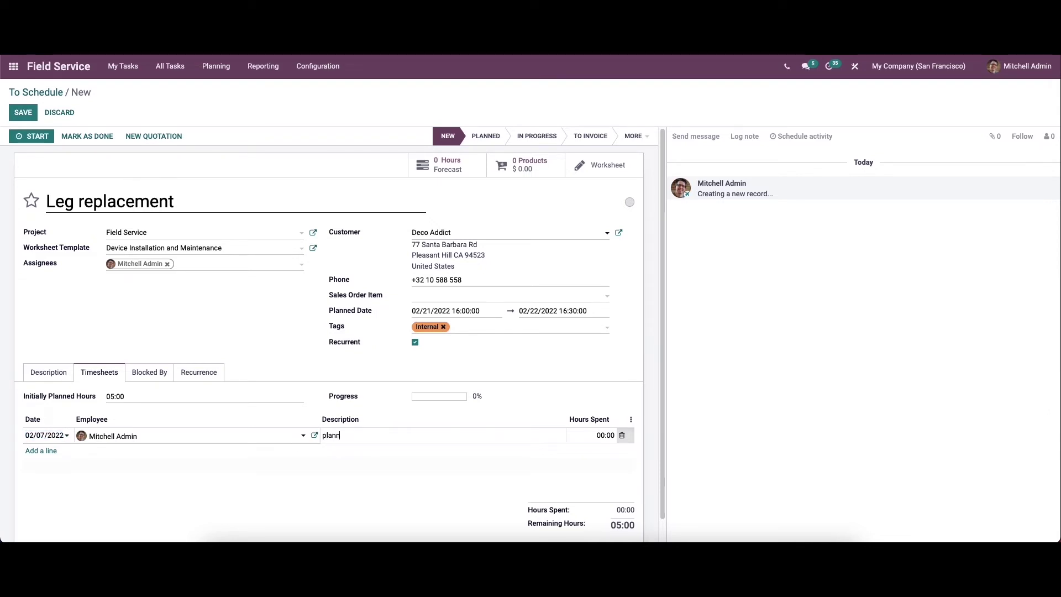
pyautogui.click(605, 435)
pyautogui.write('3')
pyautogui.scroll(-1, 552, 460)
pyautogui.click(551, 460)
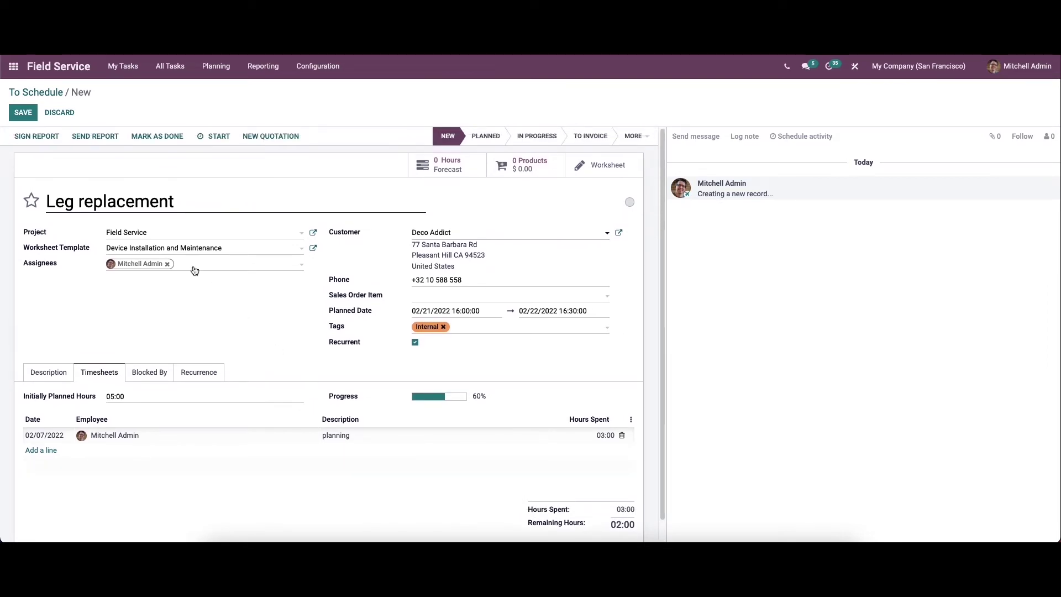
# - Save the Leg replacement task, start its timer, then pause and resume it
pyautogui.click(220, 139)
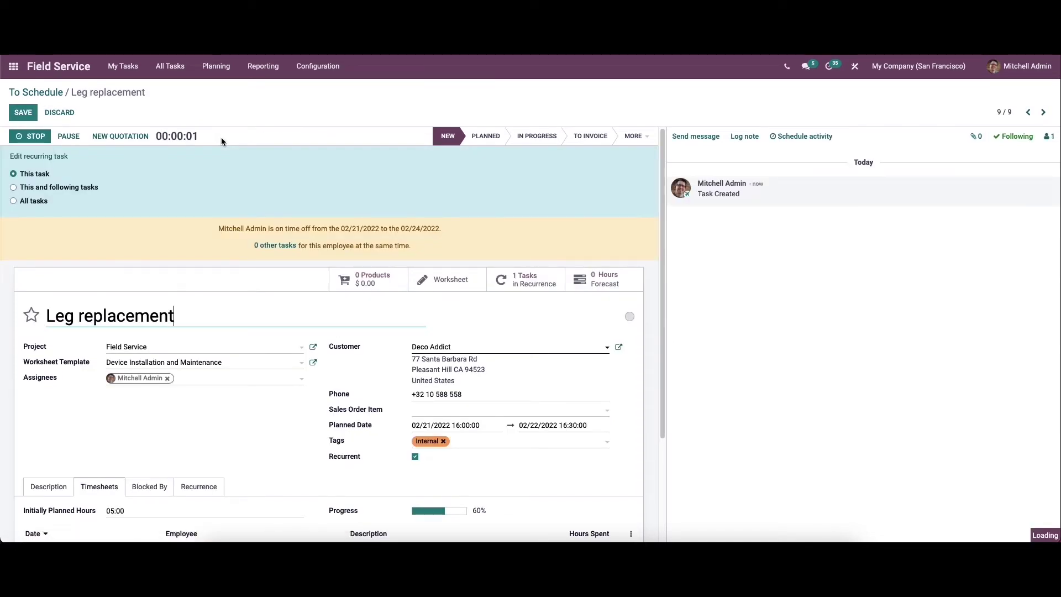
pyautogui.click(68, 135)
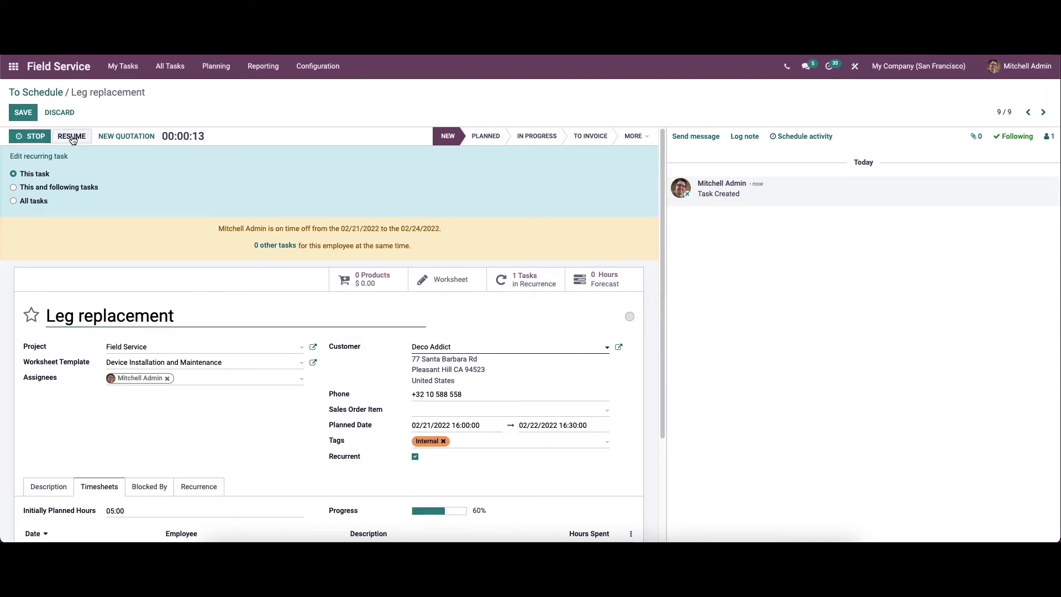
pyautogui.click(71, 137)
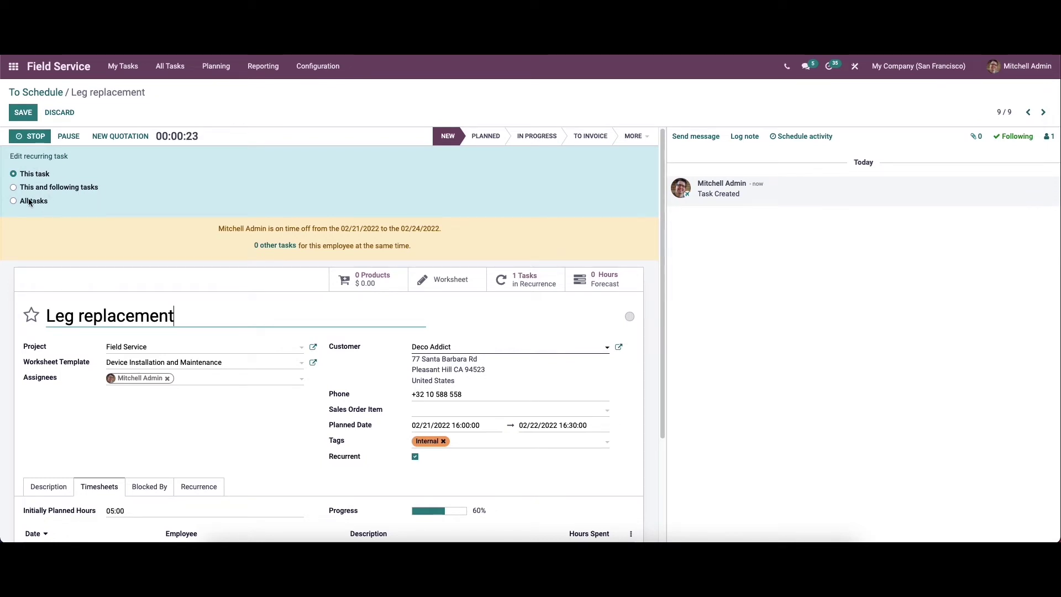
# - Stop the timer, save the 00:15 time entry, and show the Blocked By tab
pyautogui.click(41, 137)
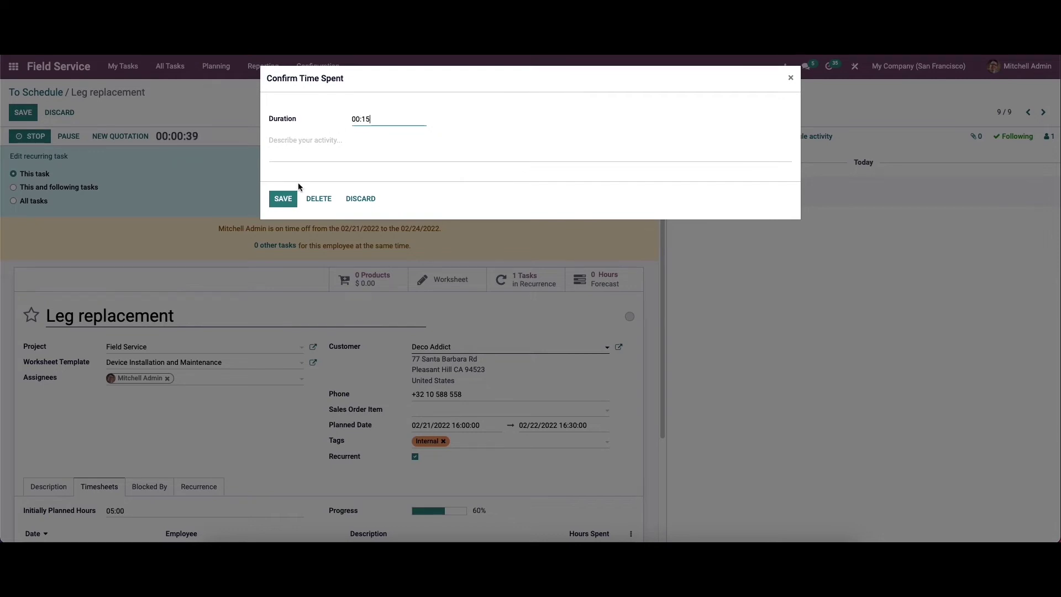
pyautogui.click(286, 199)
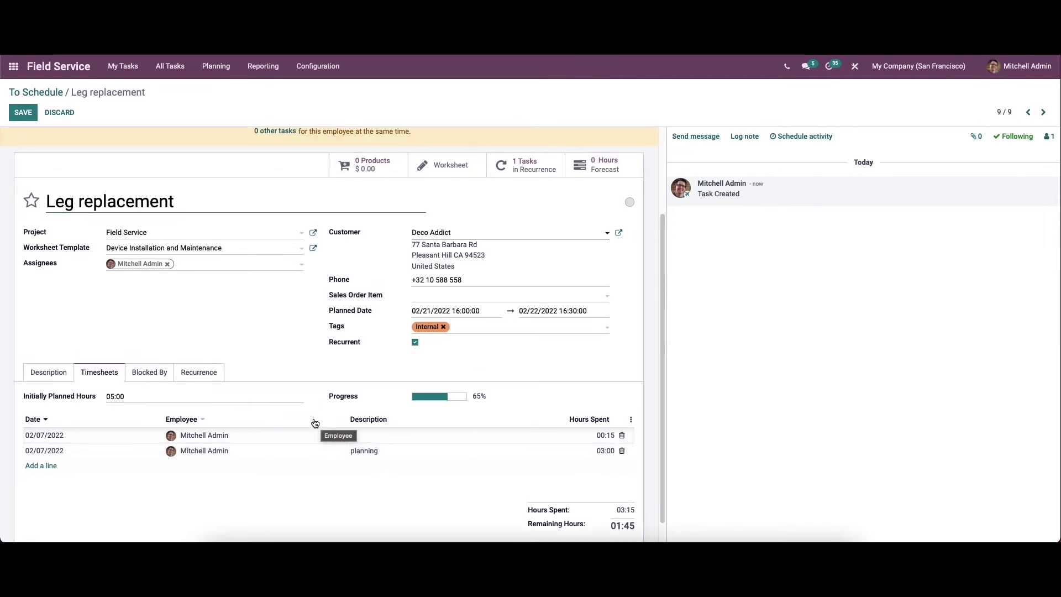
pyautogui.click(153, 375)
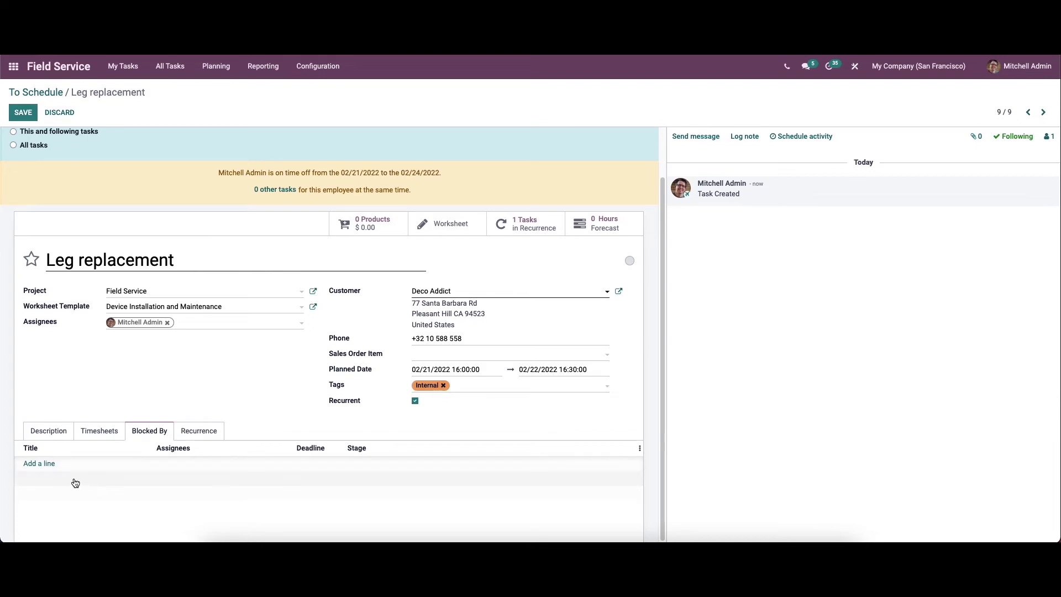
# - Dismiss the blocking-task picker and bring up the Recurrence settings
pyautogui.click(37, 464)
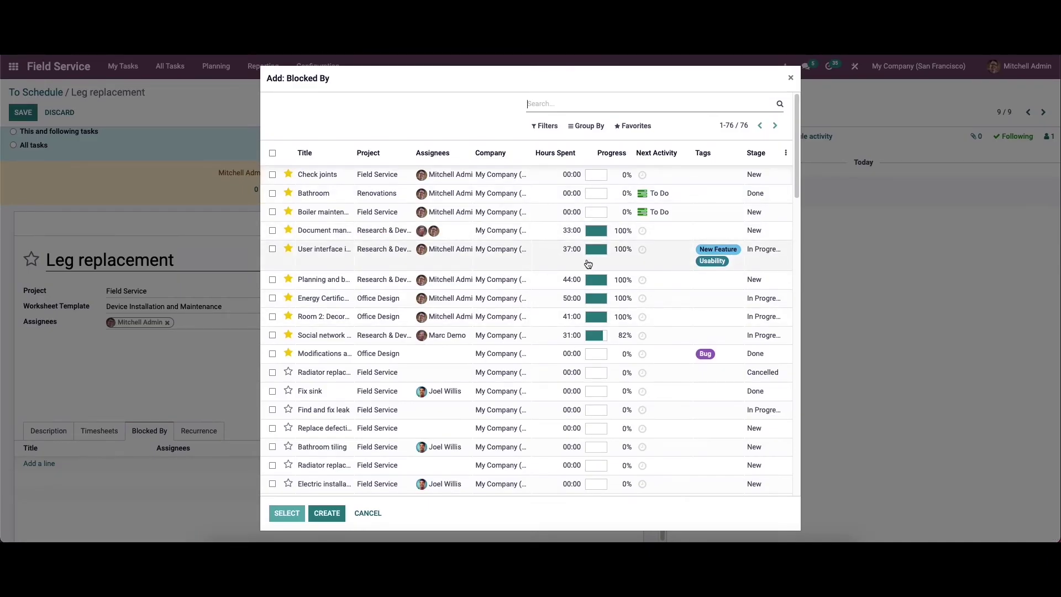
pyautogui.click(367, 513)
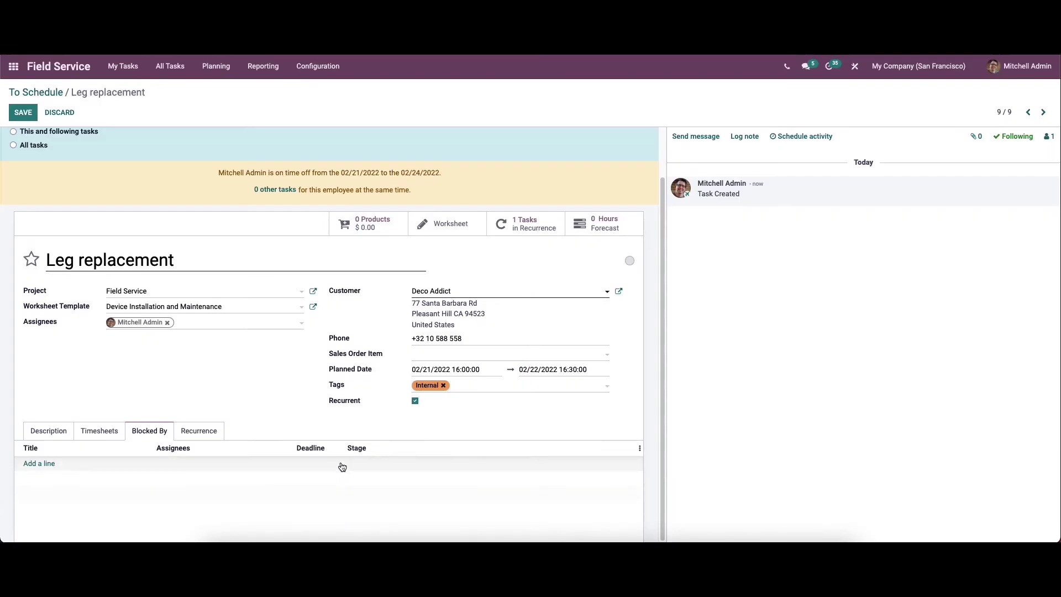
pyautogui.click(206, 435)
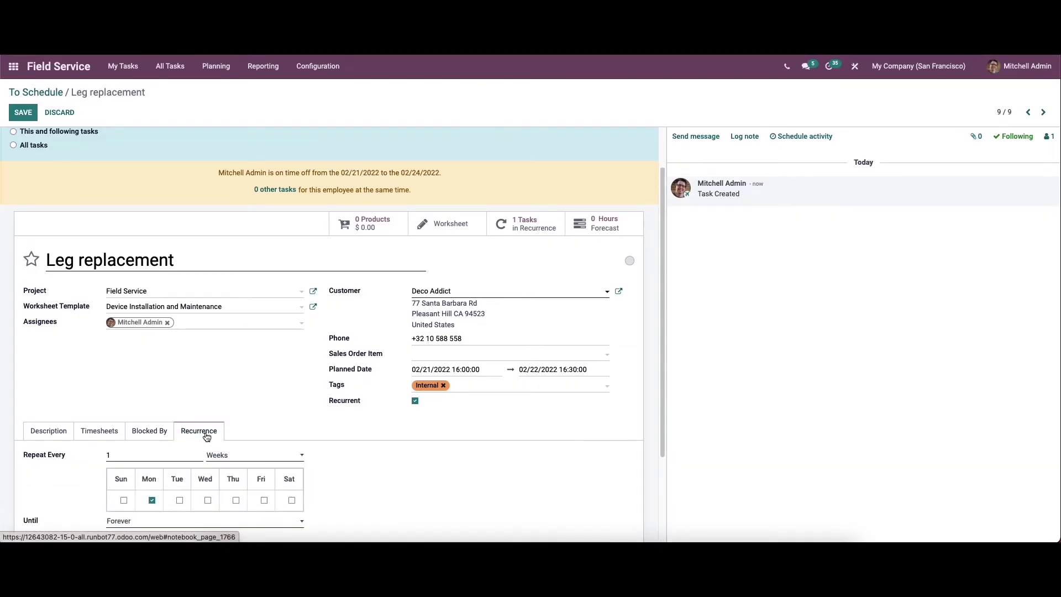
pyautogui.scroll(-1, 206, 436)
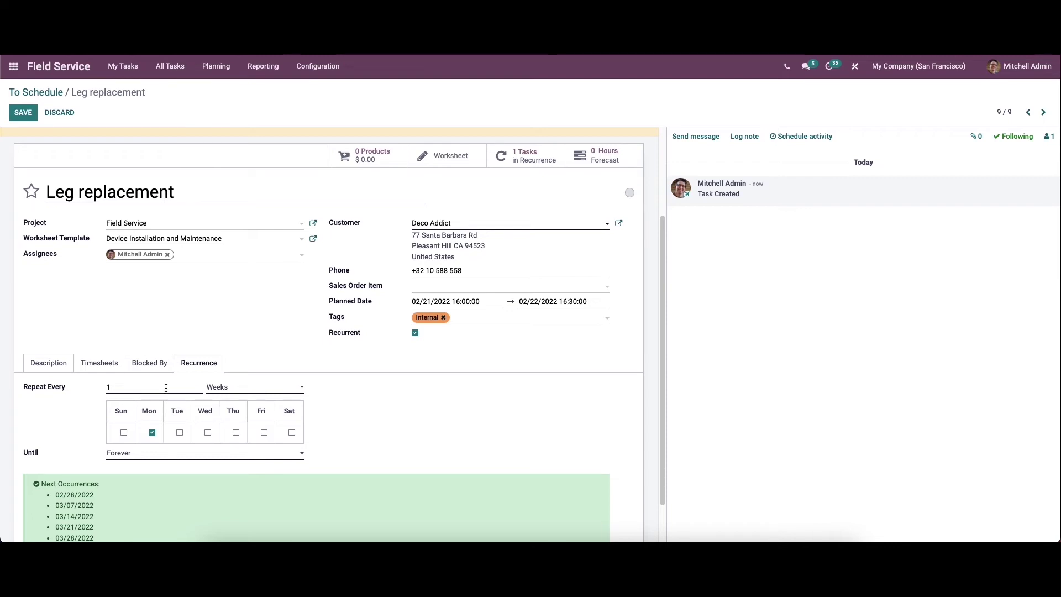
# - Set the recurrence to repeat every 1 week
pyautogui.click(230, 387)
pyautogui.click(231, 373)
pyautogui.click(239, 388)
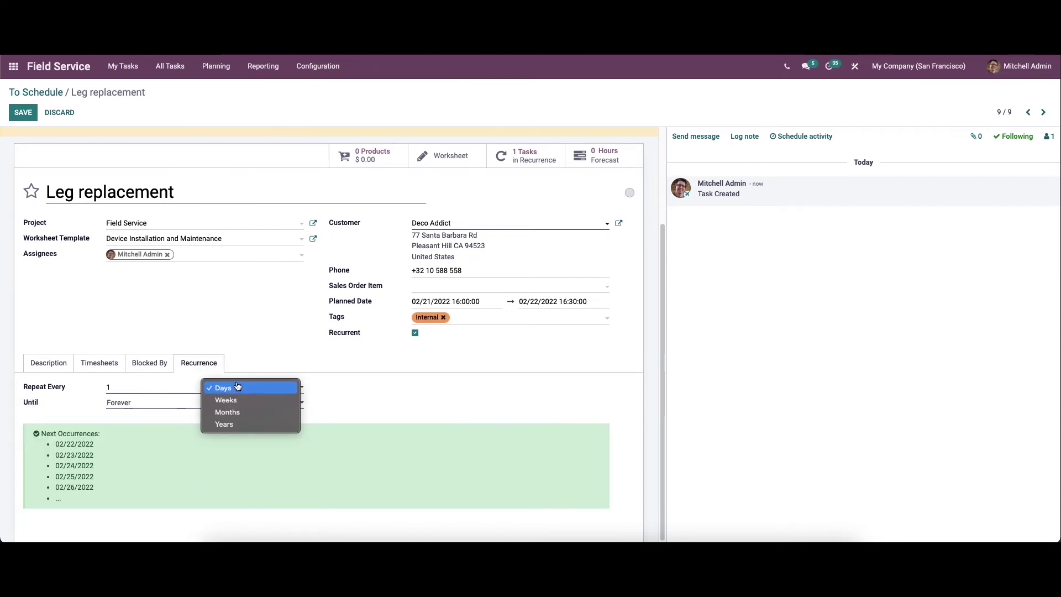
pyautogui.click(239, 398)
pyautogui.click(242, 391)
pyautogui.click(249, 401)
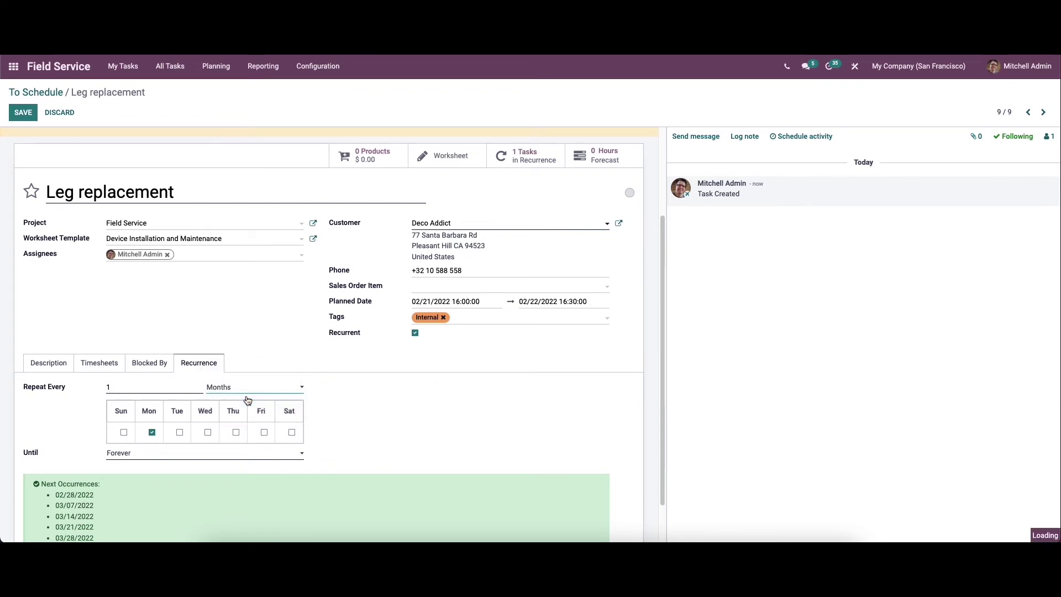
pyautogui.click(246, 388)
pyautogui.click(248, 399)
pyautogui.click(246, 387)
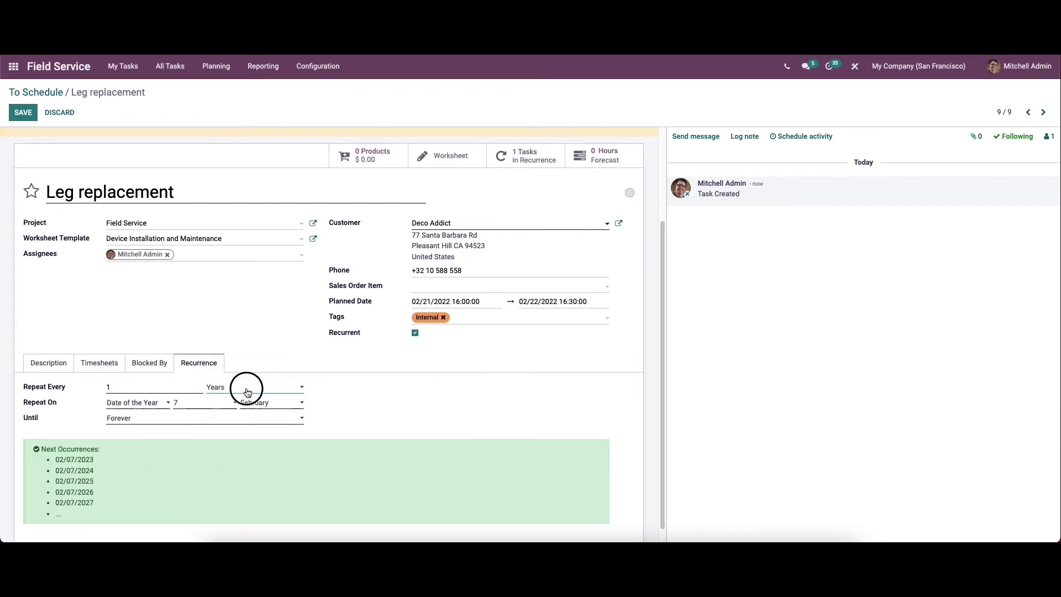
pyautogui.click(243, 386)
pyautogui.press('Up')
pyautogui.press('Up')
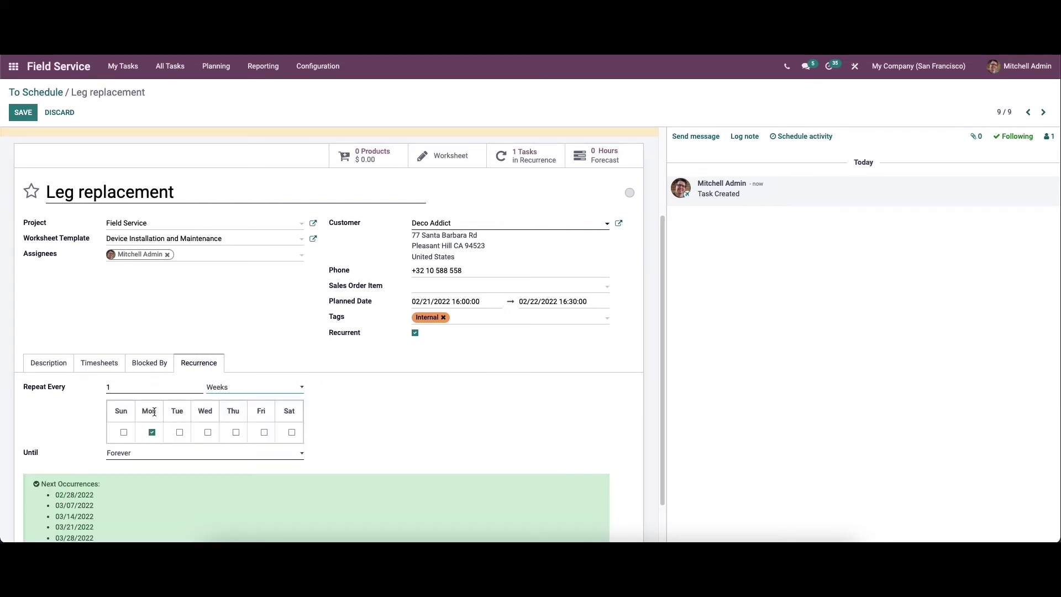
# - Repeat on Monday, Tuesday and Wednesday, with Until set to Forever
pyautogui.click(180, 432)
pyautogui.click(208, 432)
pyautogui.scroll(-1, 215, 436)
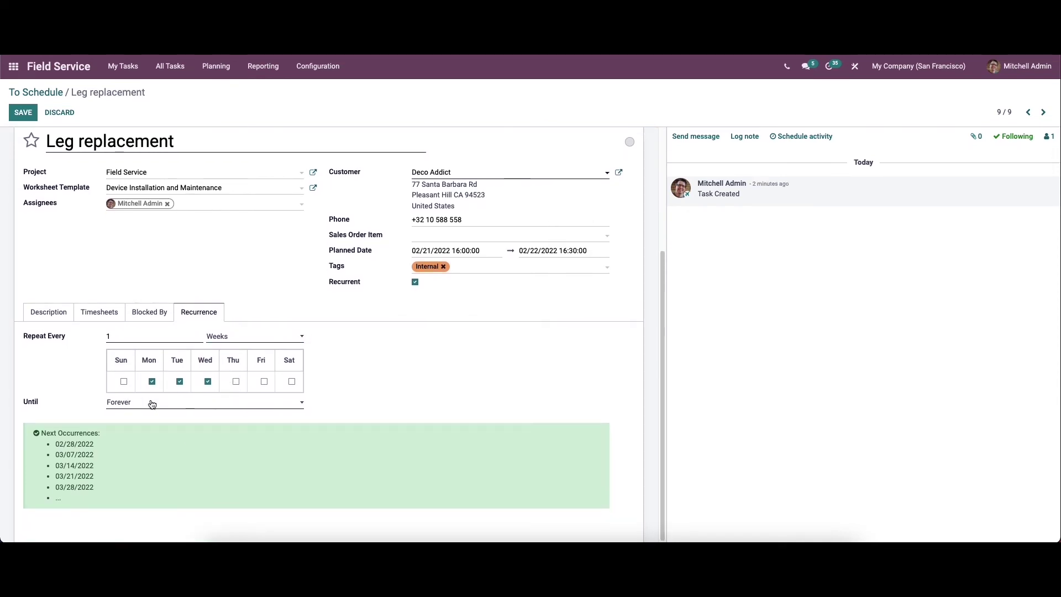
pyautogui.click(152, 404)
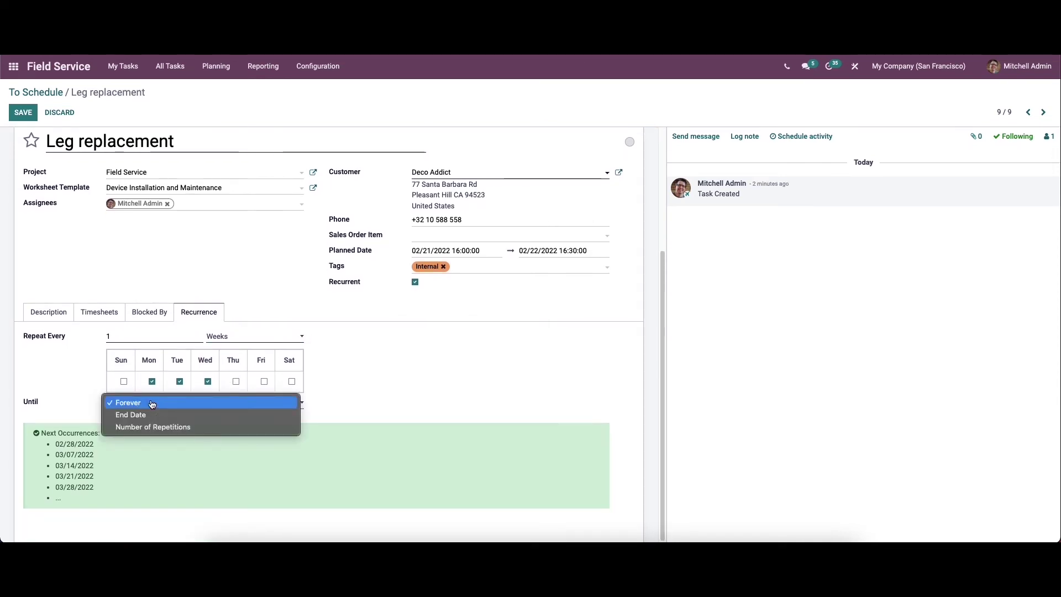
pyautogui.click(154, 402)
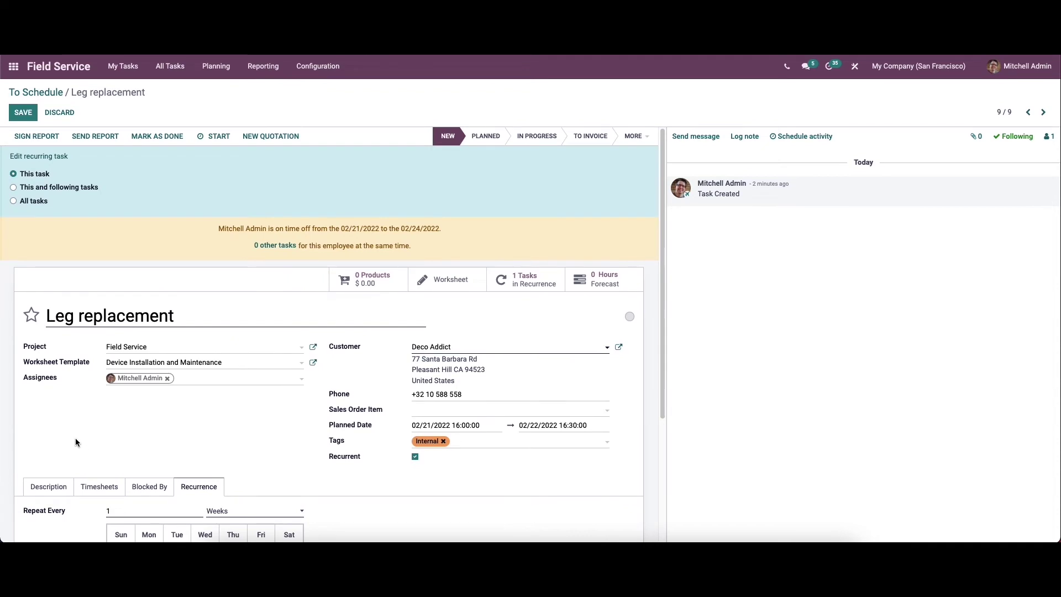
# - Save the recurring task and open its task report for signing in the portal
pyautogui.click(25, 116)
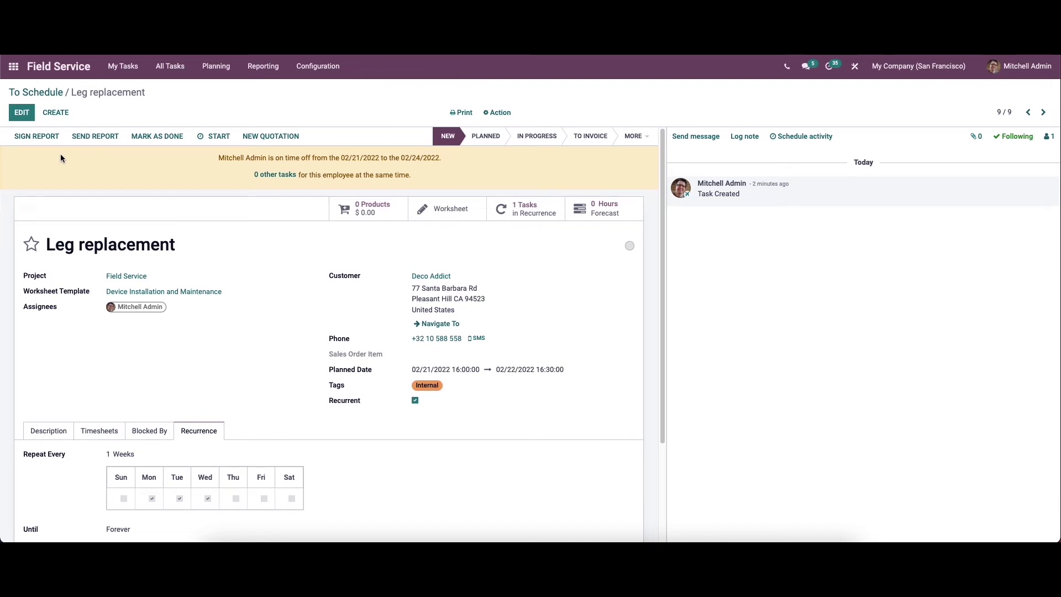
pyautogui.click(37, 139)
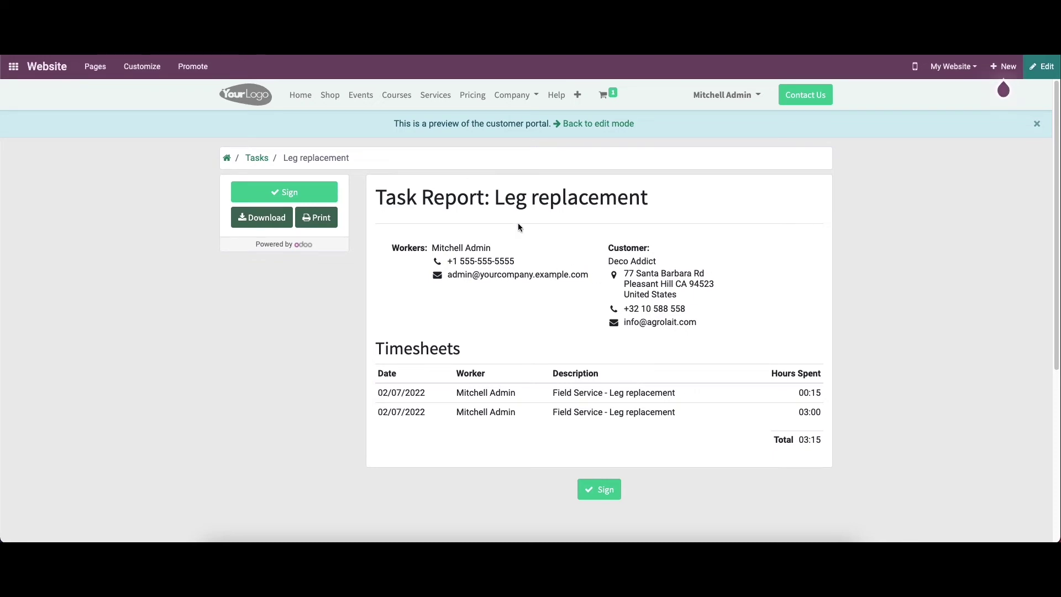
# - Sign the task report with an Auto signature and go back to edit mode
pyautogui.click(296, 193)
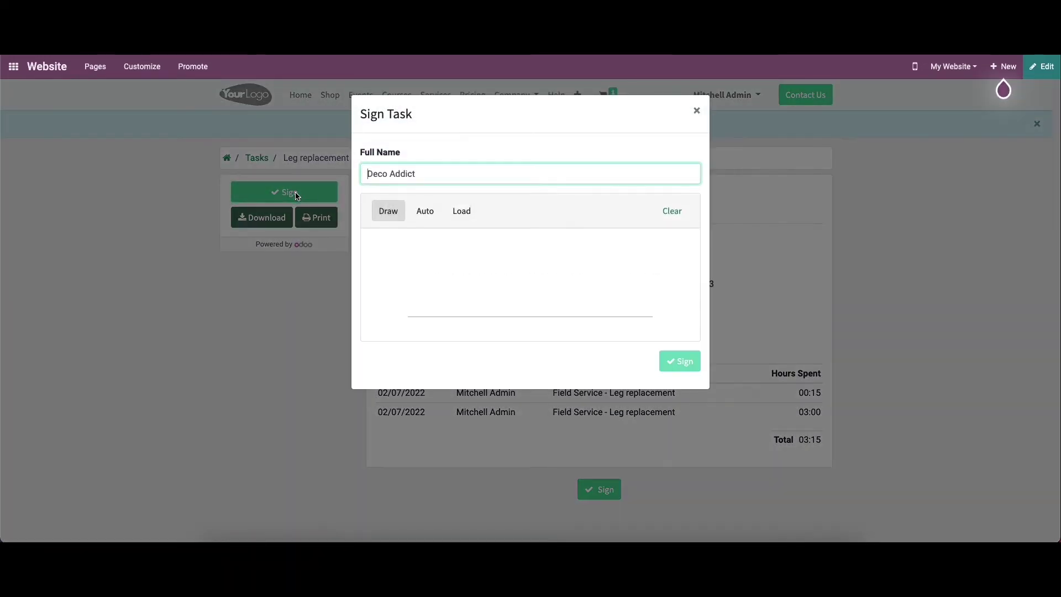
pyautogui.click(425, 210)
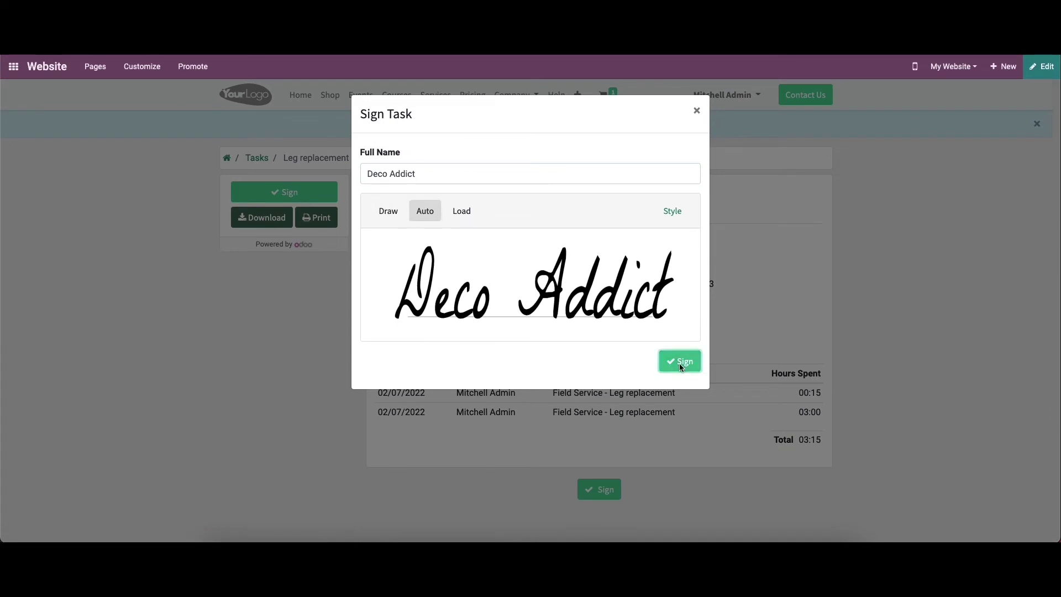
pyautogui.click(679, 362)
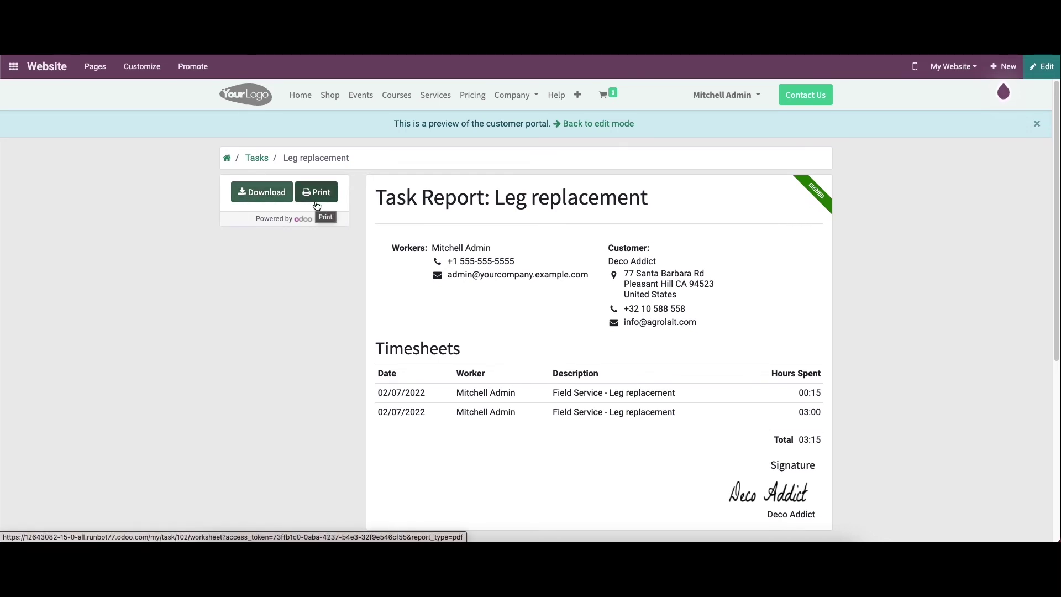
pyautogui.click(583, 125)
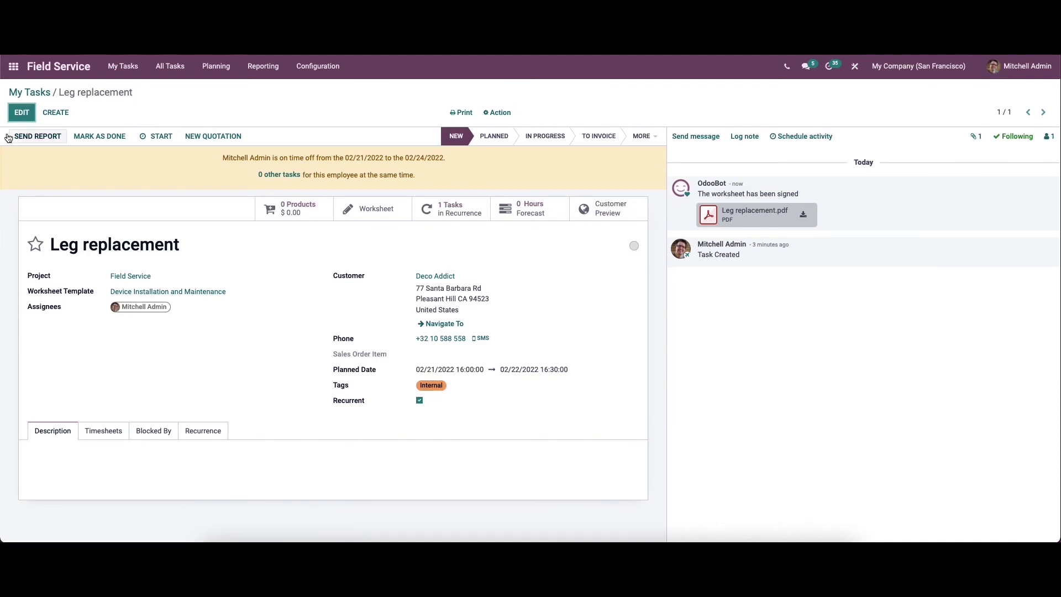
# - Send the Leg replacement Task Report email with the worksheet attachment to Deco Addict
pyautogui.click(44, 139)
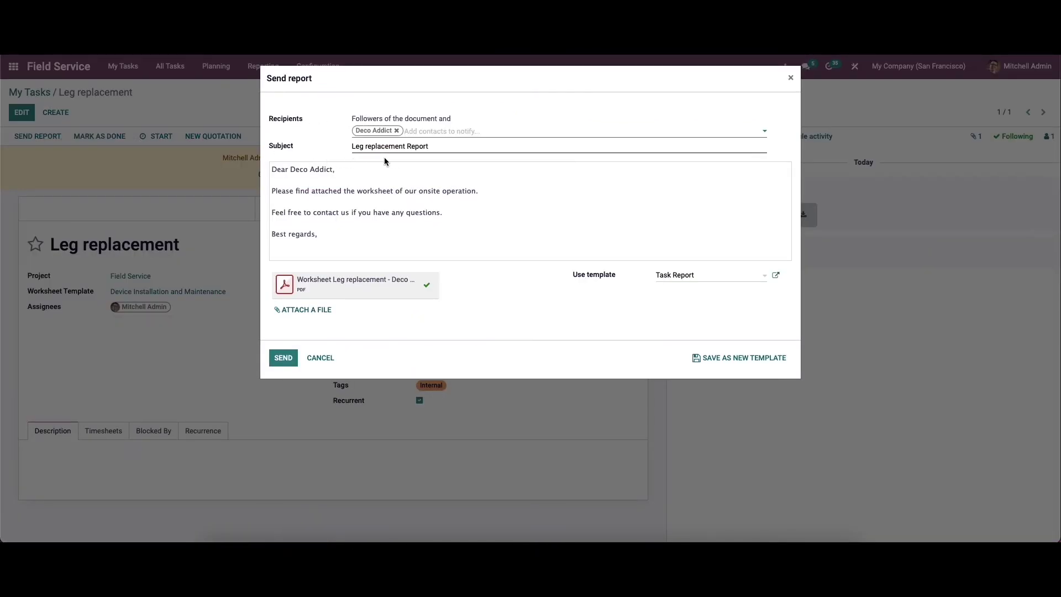
pyautogui.click(288, 363)
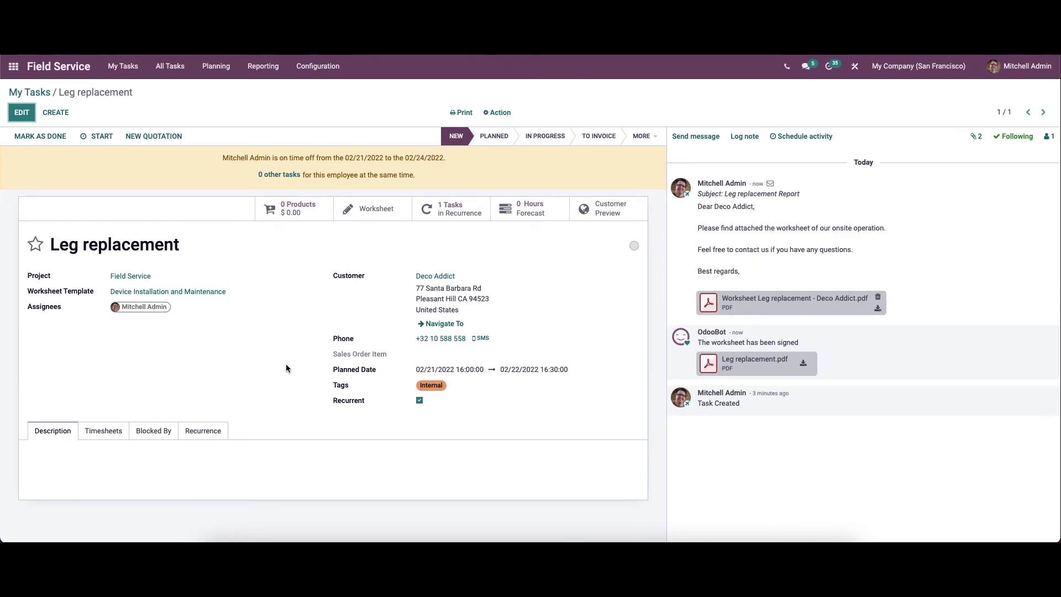
# - Mark Leg replacement done, reopen it from All Tasks > To Invoice, and start Create Invoice
pyautogui.click(23, 137)
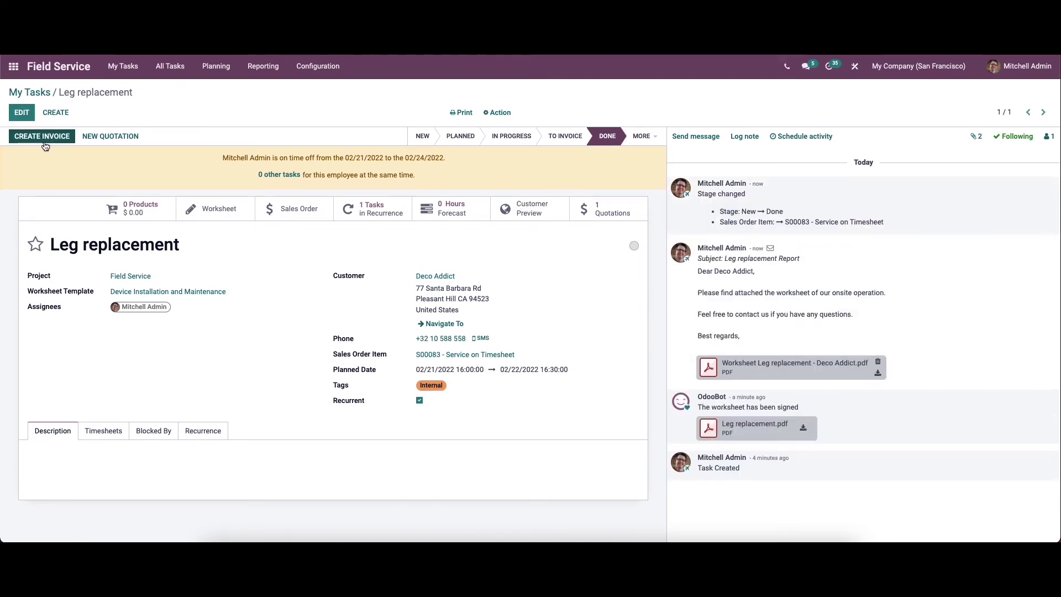
pyautogui.click(172, 68)
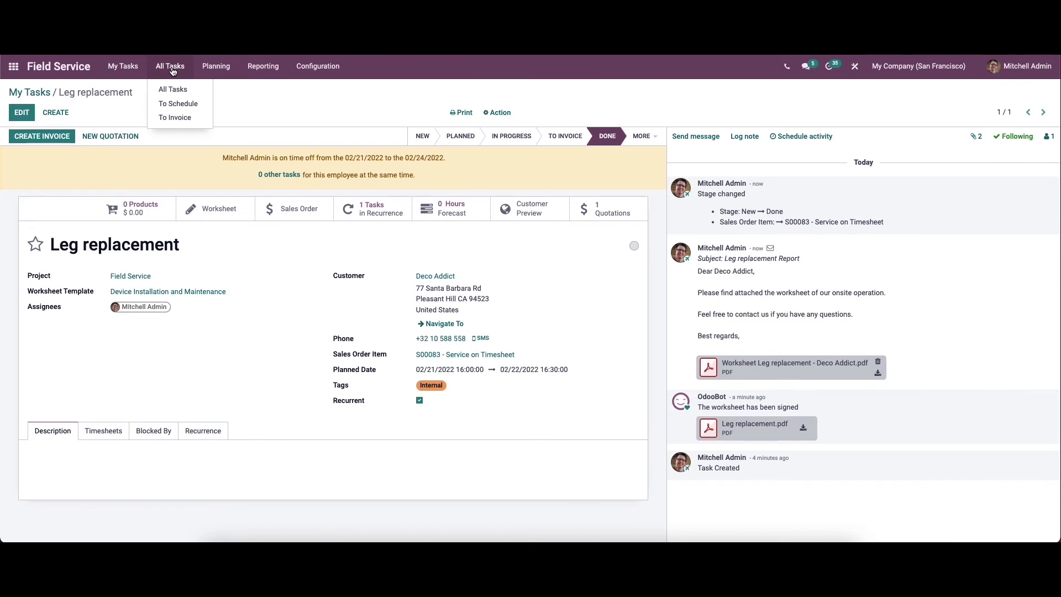
pyautogui.click(176, 118)
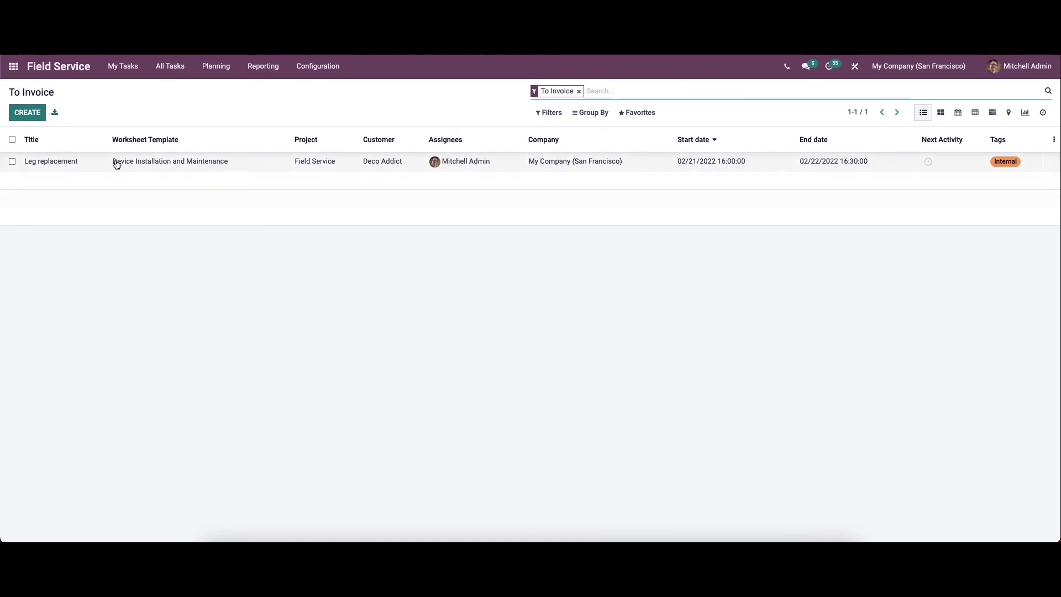
pyautogui.click(160, 163)
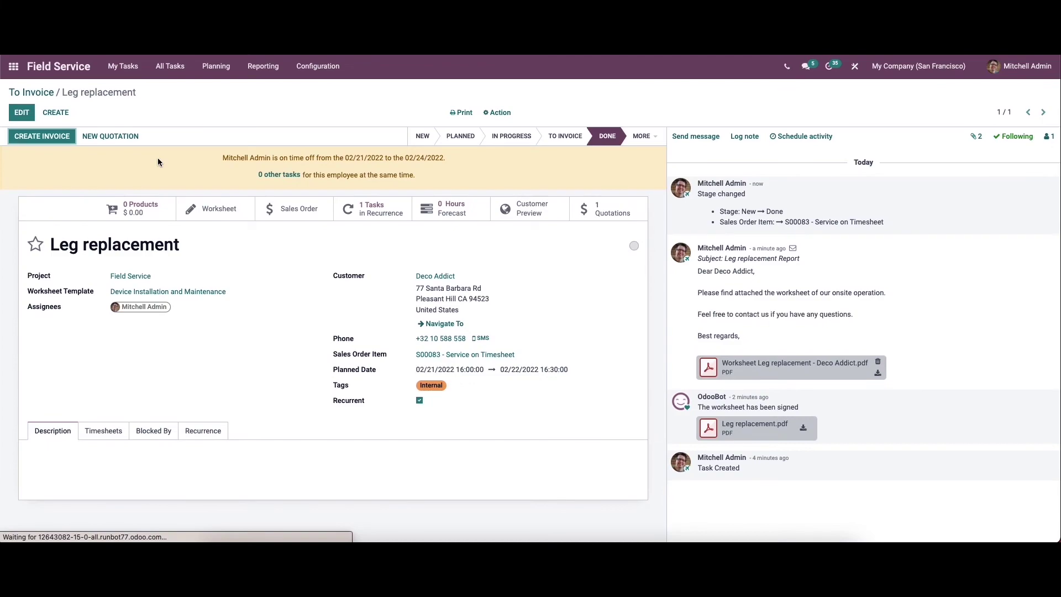
pyautogui.click(57, 137)
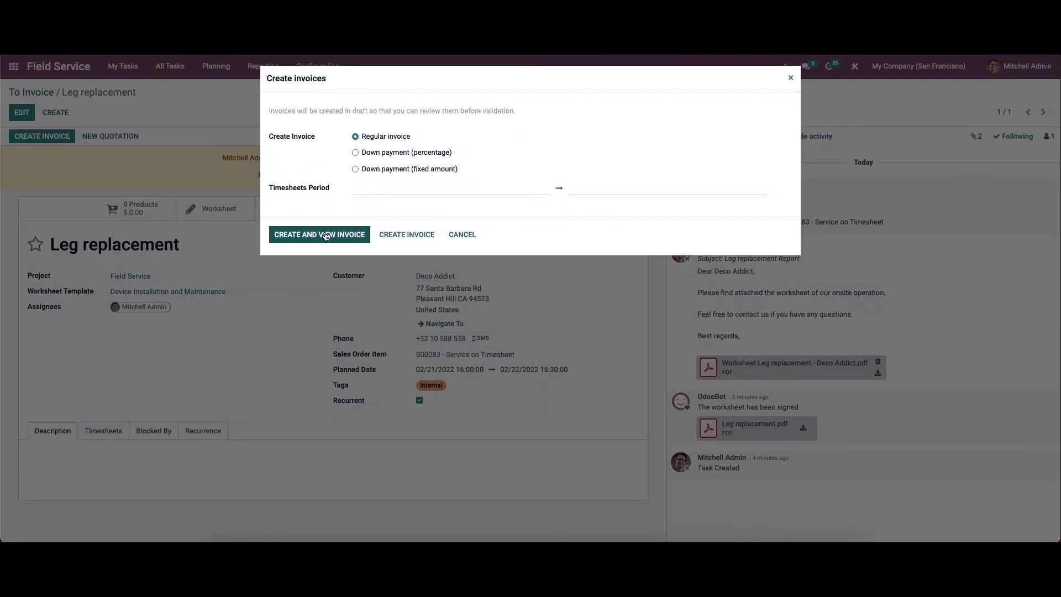
# - Invoice the Leg replacement task, post INV/2022/00030 and register its $134.18 payment
pyautogui.click(323, 234)
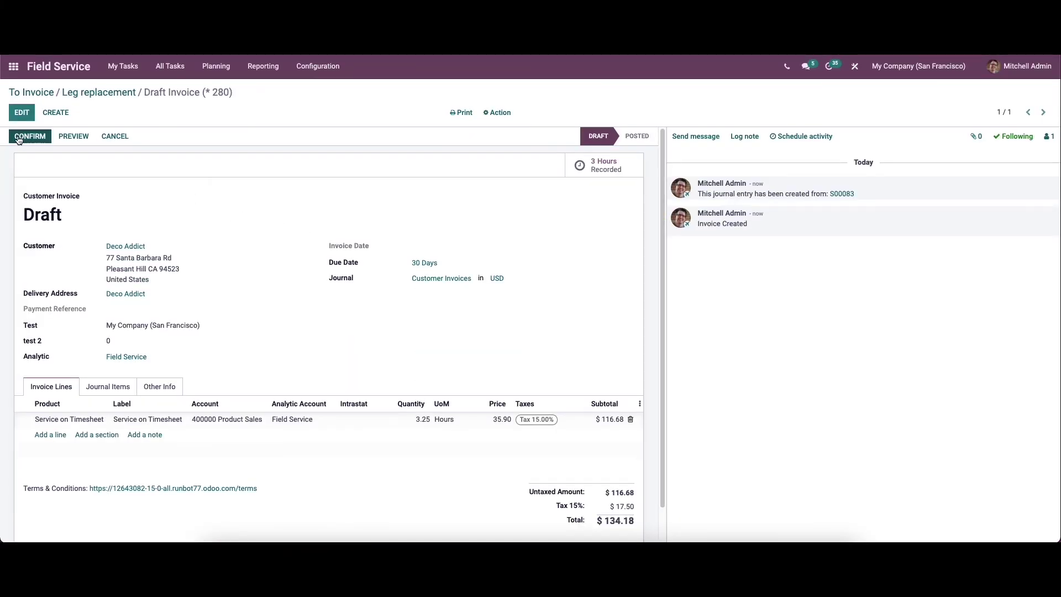
pyautogui.click(21, 138)
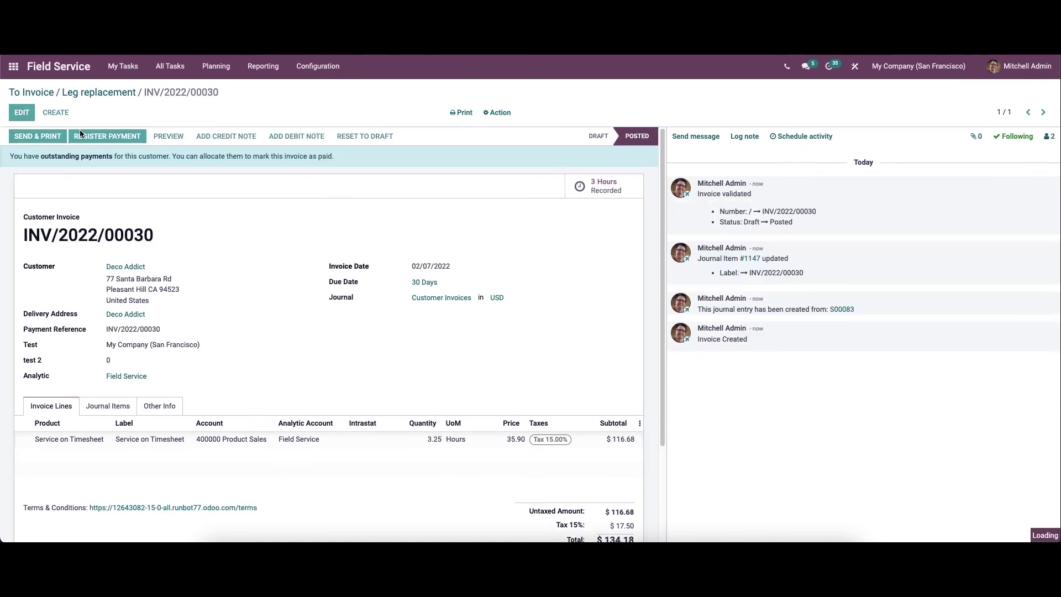
pyautogui.click(80, 133)
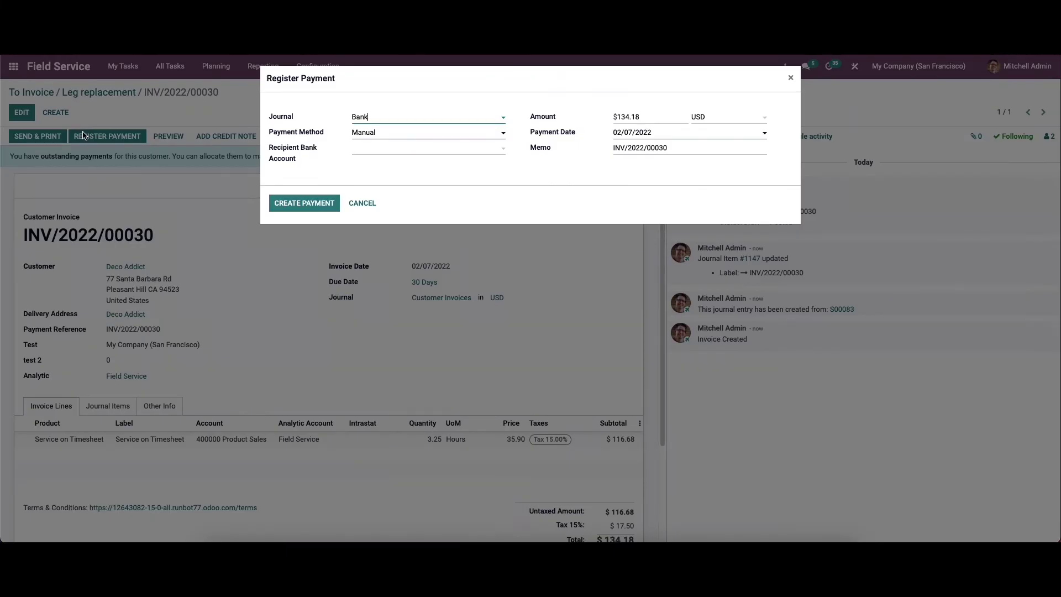
pyautogui.click(296, 203)
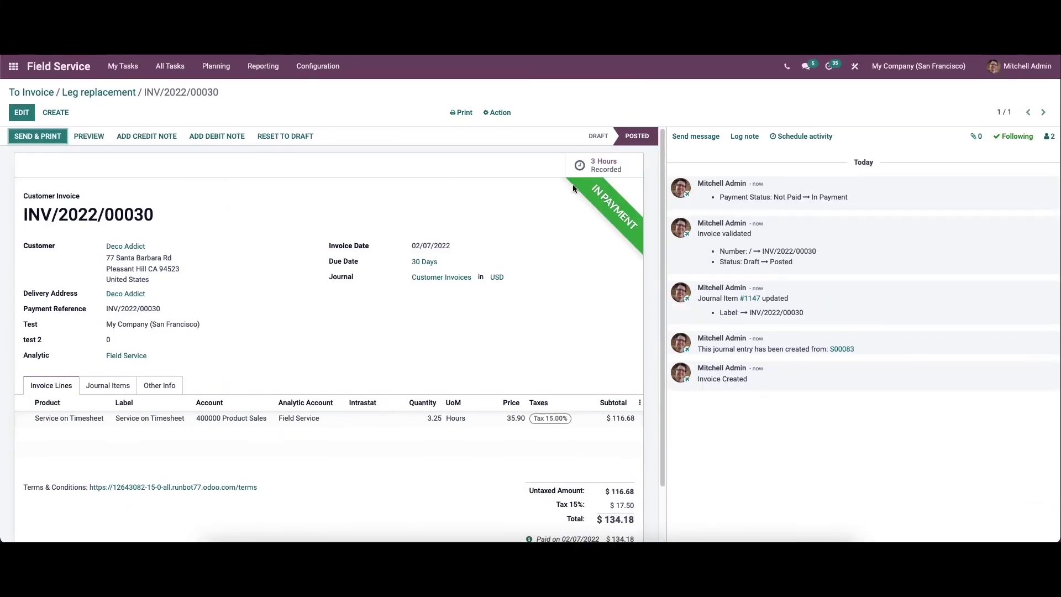
# - Go back through the To Invoice list to the All Tasks list
pyautogui.click(51, 92)
pyautogui.click(187, 66)
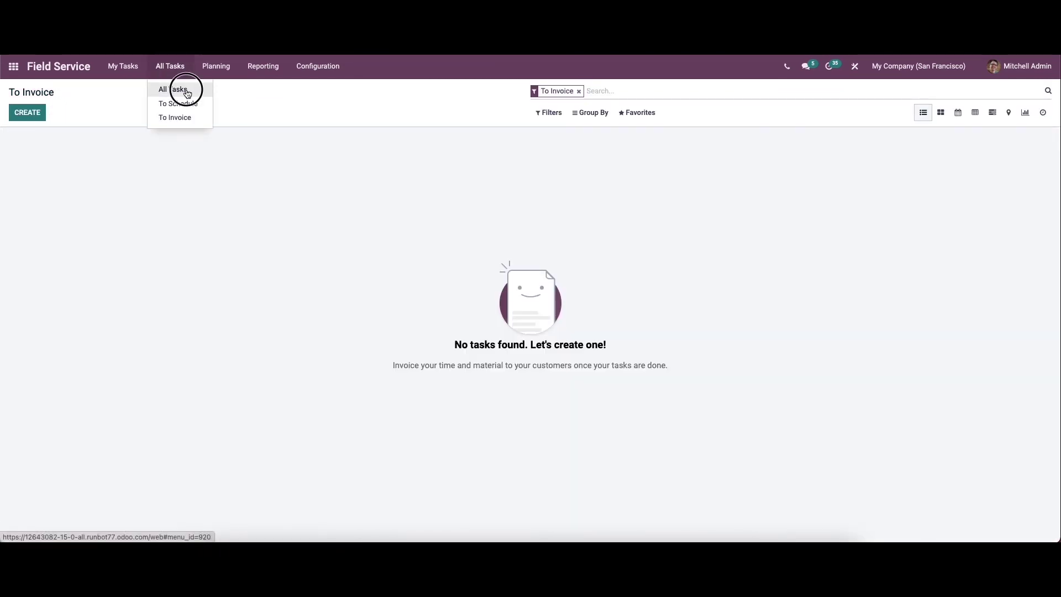
pyautogui.click(187, 90)
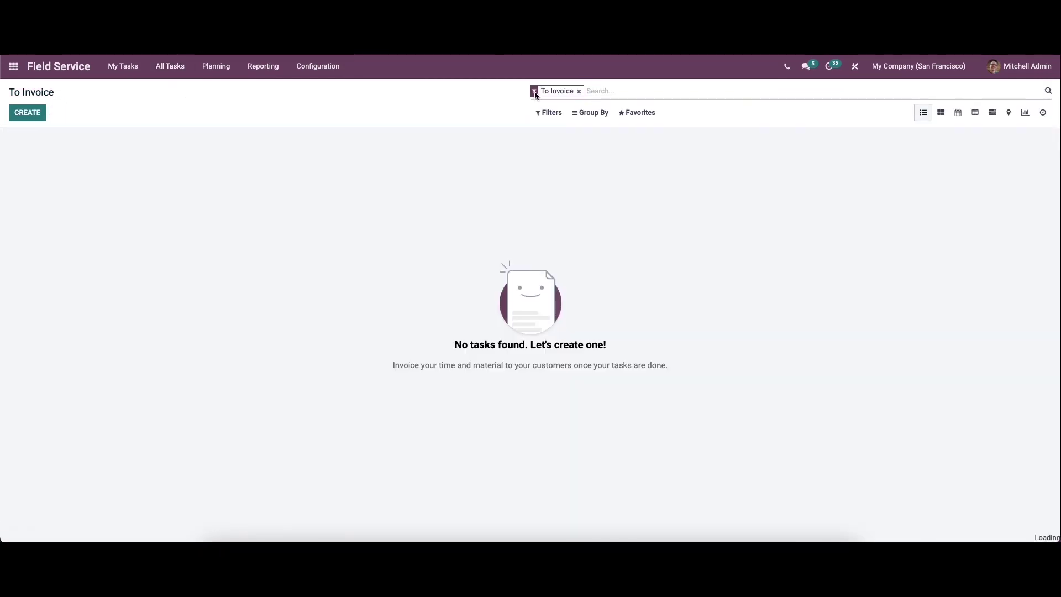
# - Search tasks for 'leg', view the Leg replacement task, and return to the filtered list
pyautogui.write('leg')
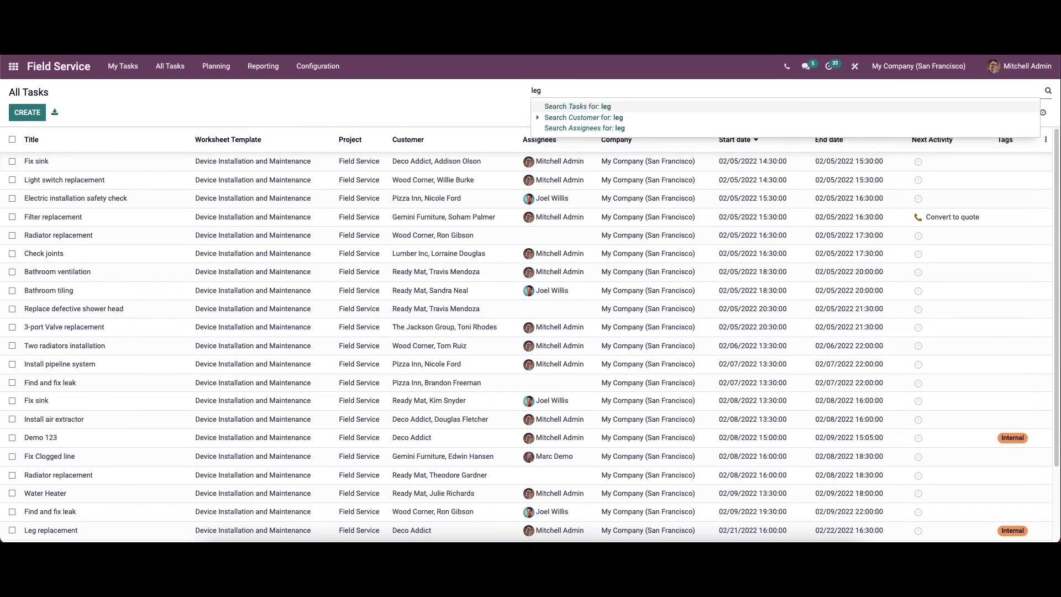
pyautogui.press('Return')
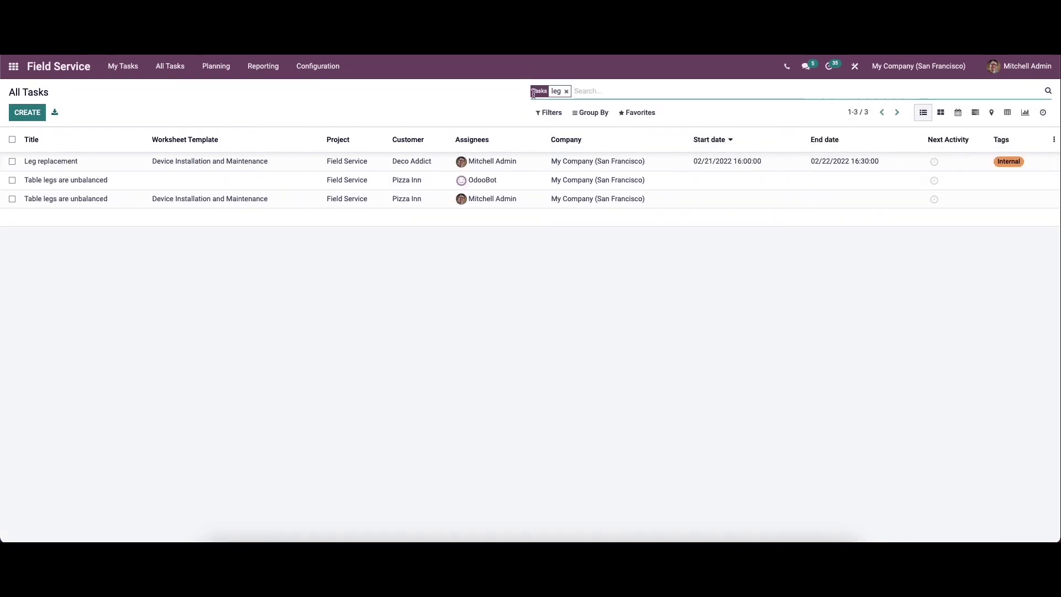
pyautogui.click(223, 166)
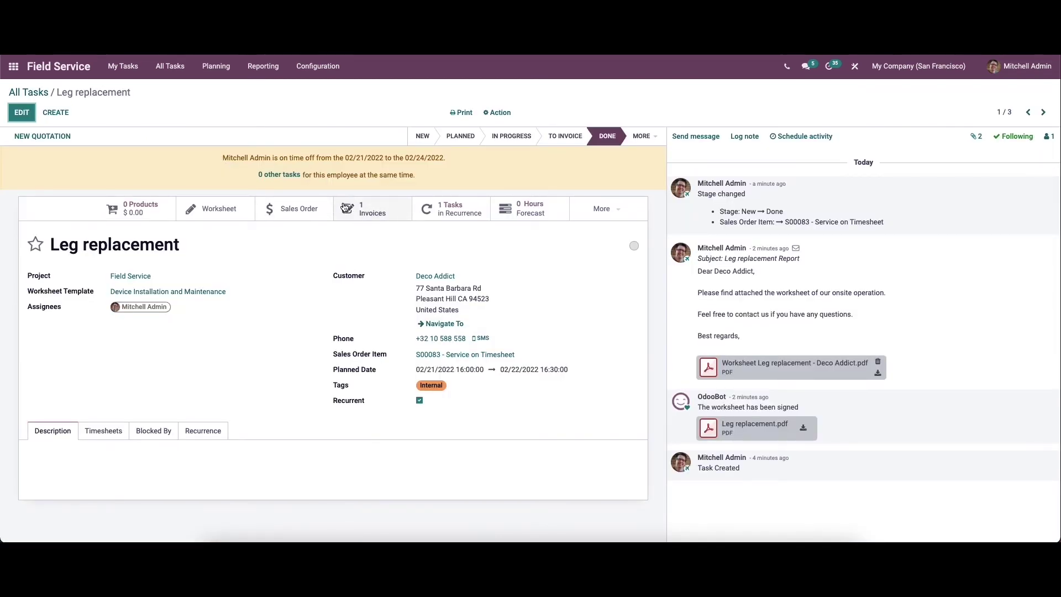
pyautogui.click(43, 90)
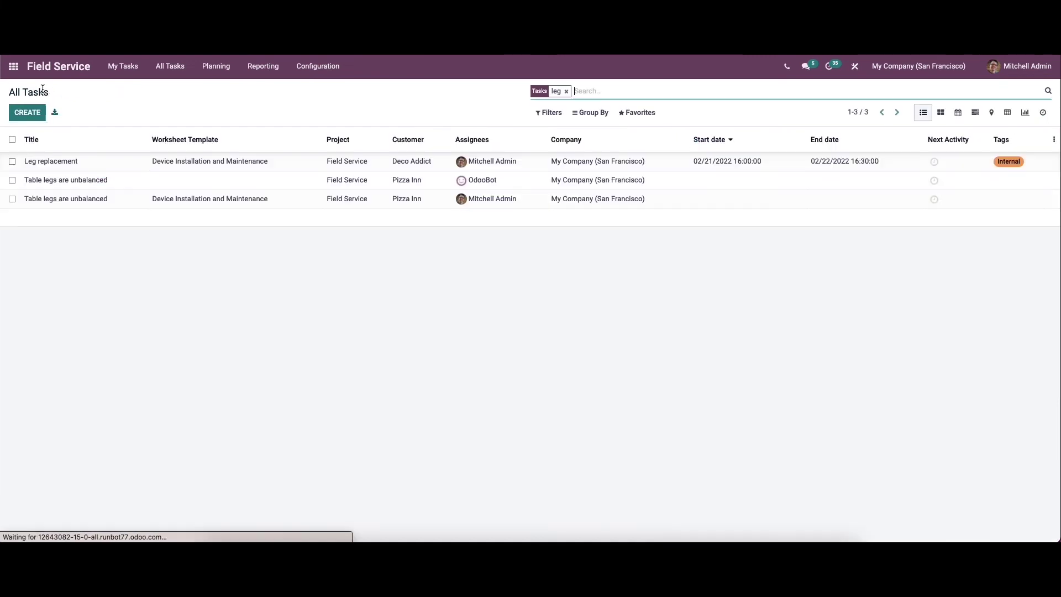
# - Show Planning by User as a monthly Gantt, stepping back a month and returning to February 2022
pyautogui.click(227, 69)
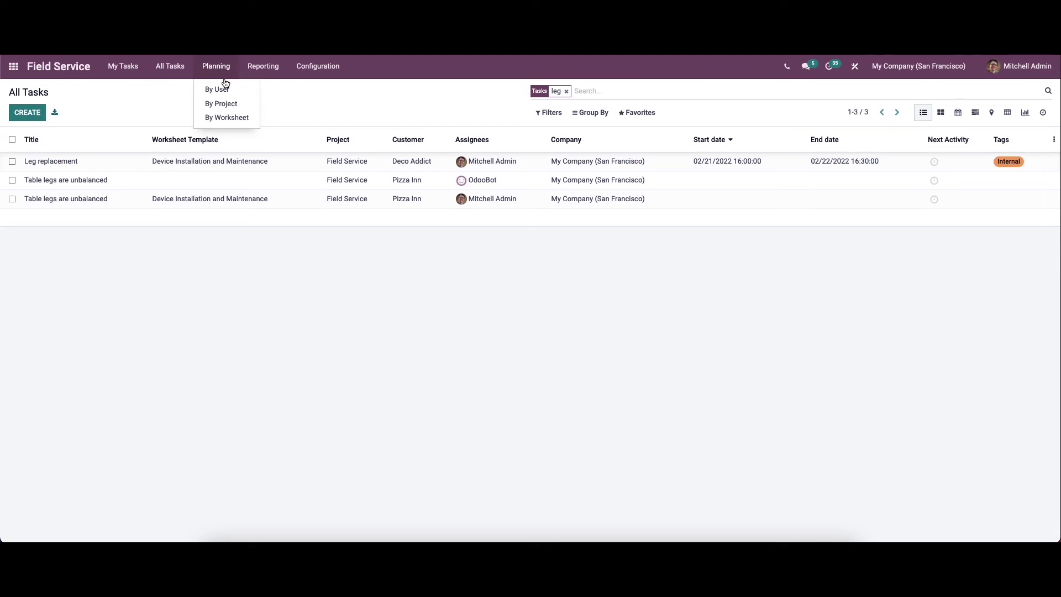
pyautogui.click(237, 119)
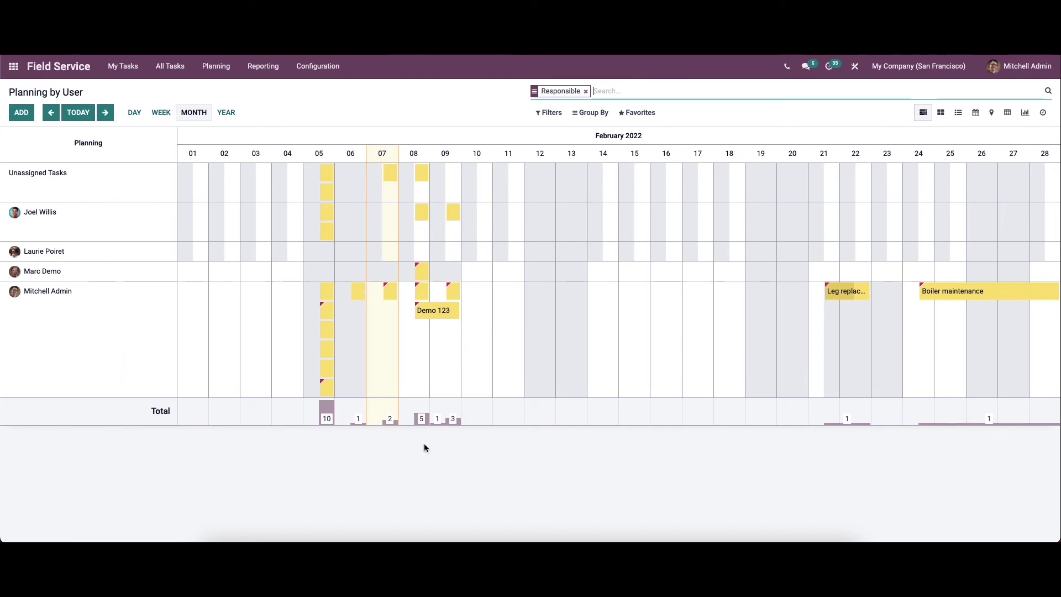
pyautogui.moveTo(341, 294)
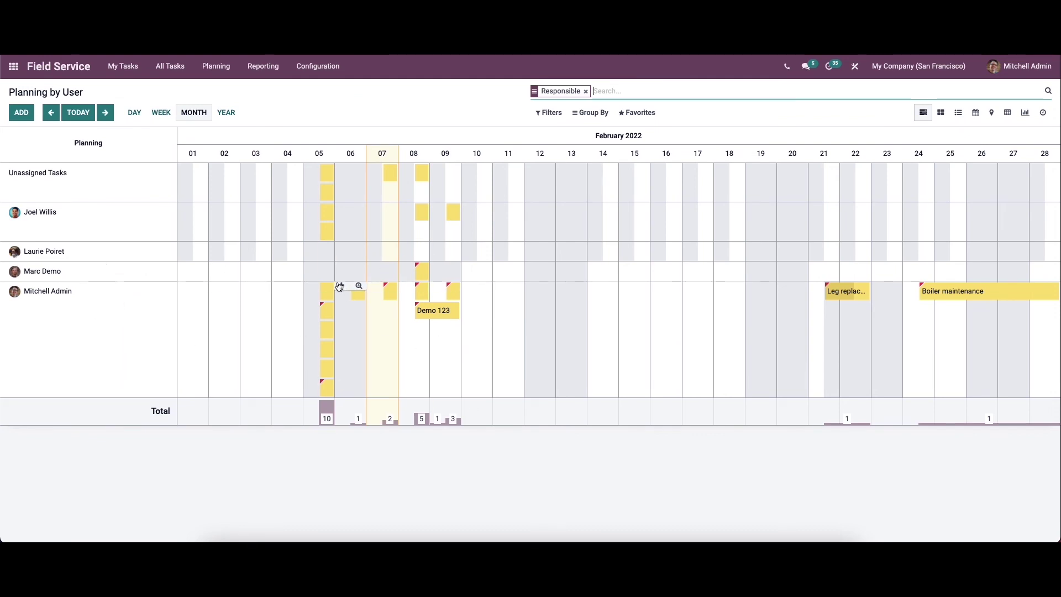
pyautogui.click(51, 113)
pyautogui.click(106, 114)
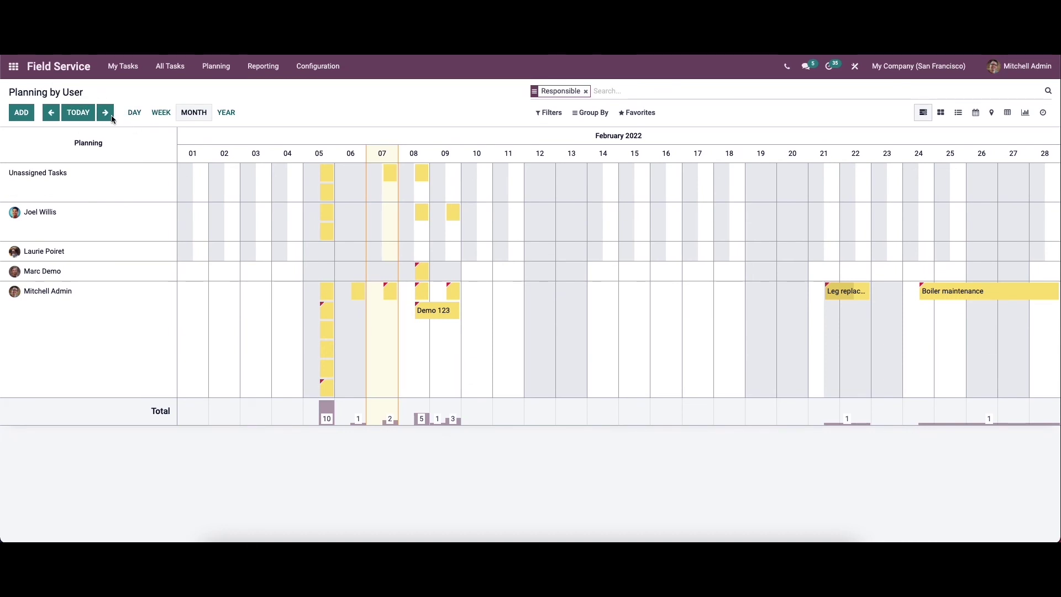
pyautogui.click(929, 113)
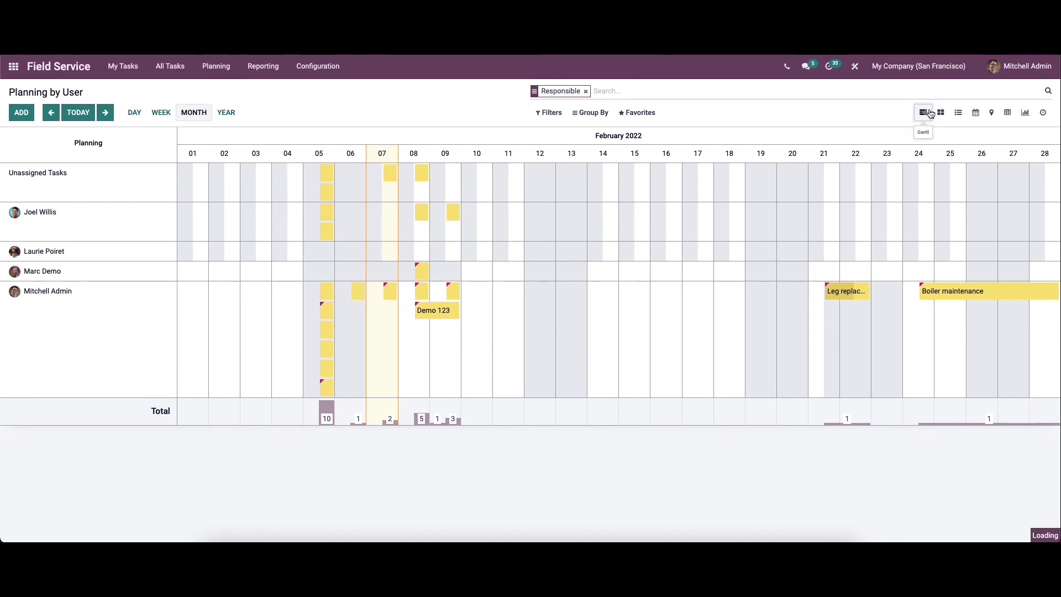
pyautogui.click(938, 114)
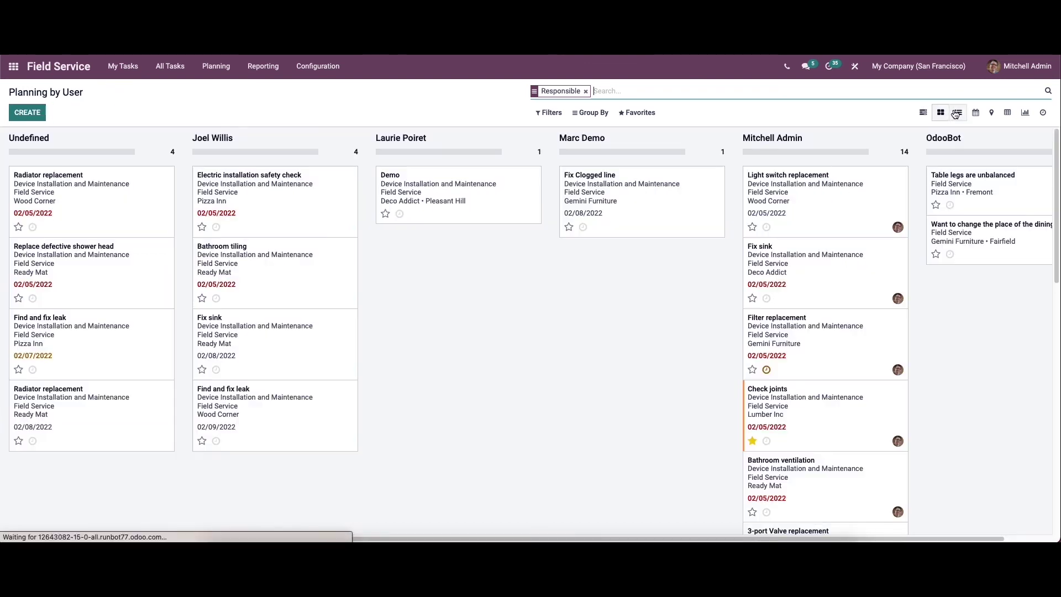
pyautogui.click(958, 113)
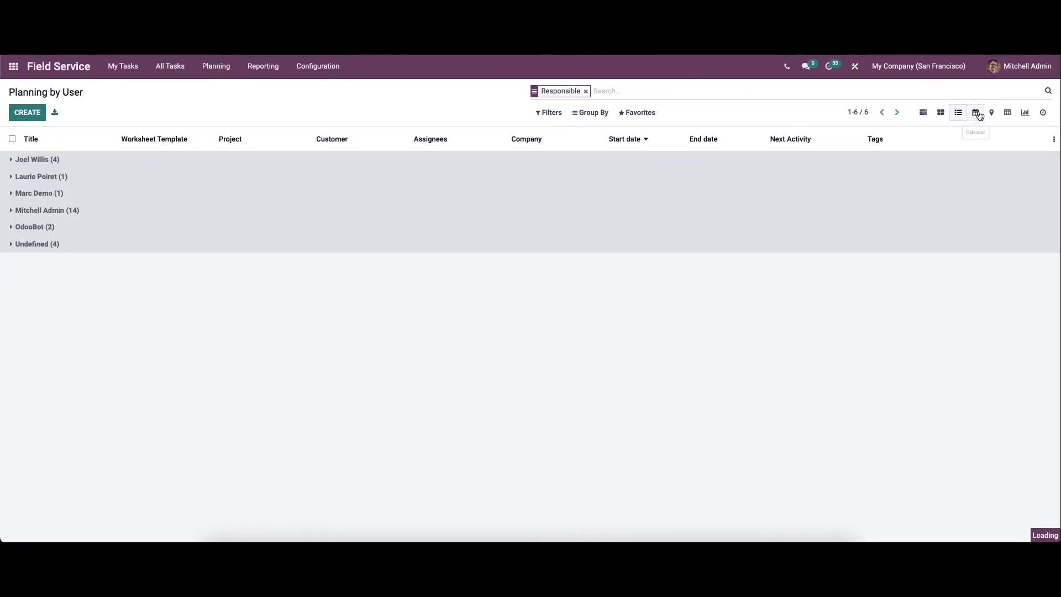
pyautogui.click(975, 112)
pyautogui.click(1004, 113)
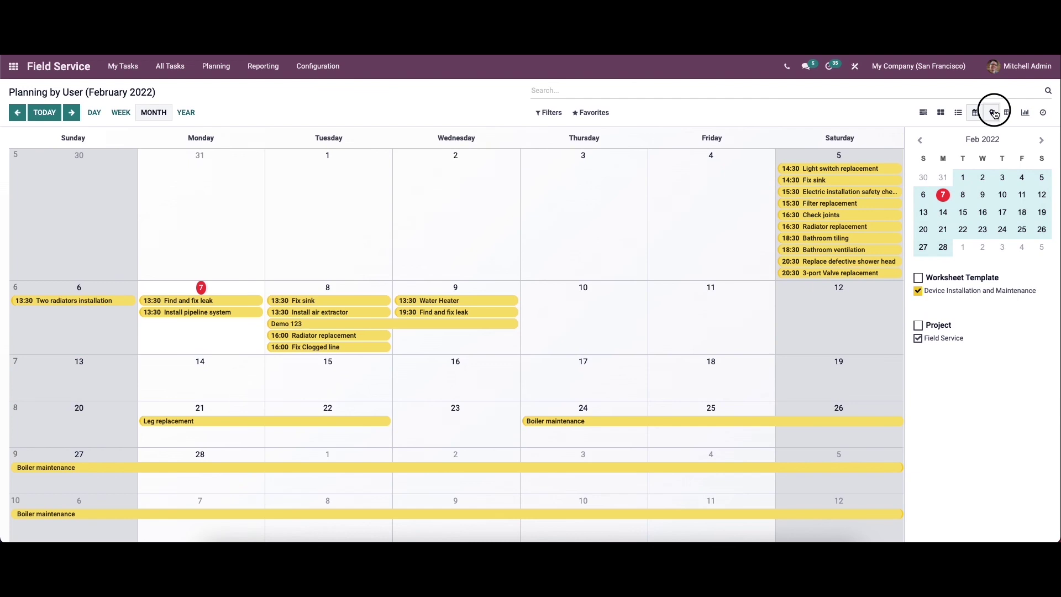
pyautogui.click(1028, 114)
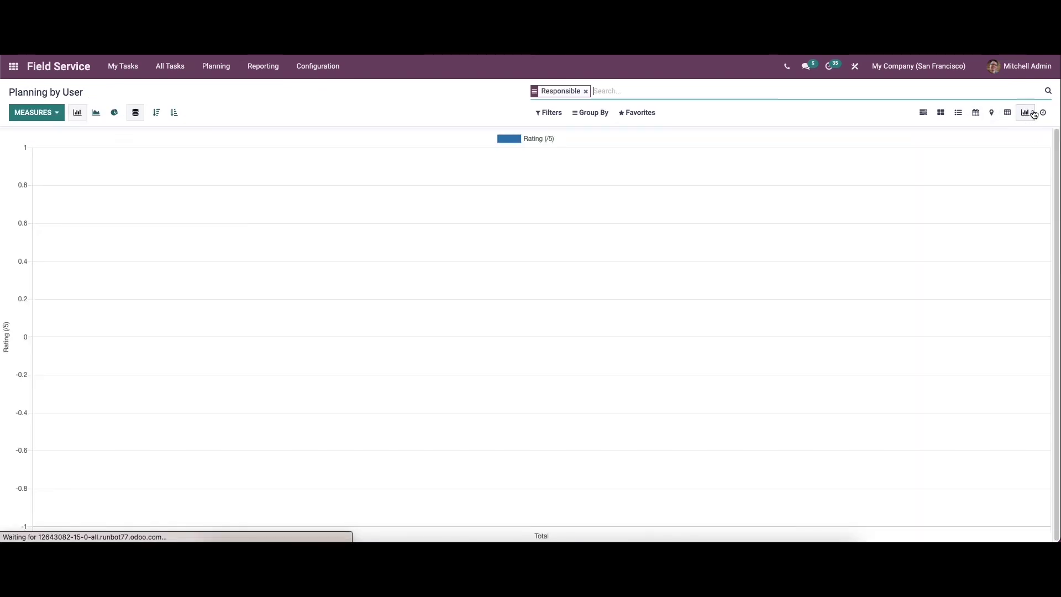
pyautogui.click(1042, 113)
pyautogui.click(923, 113)
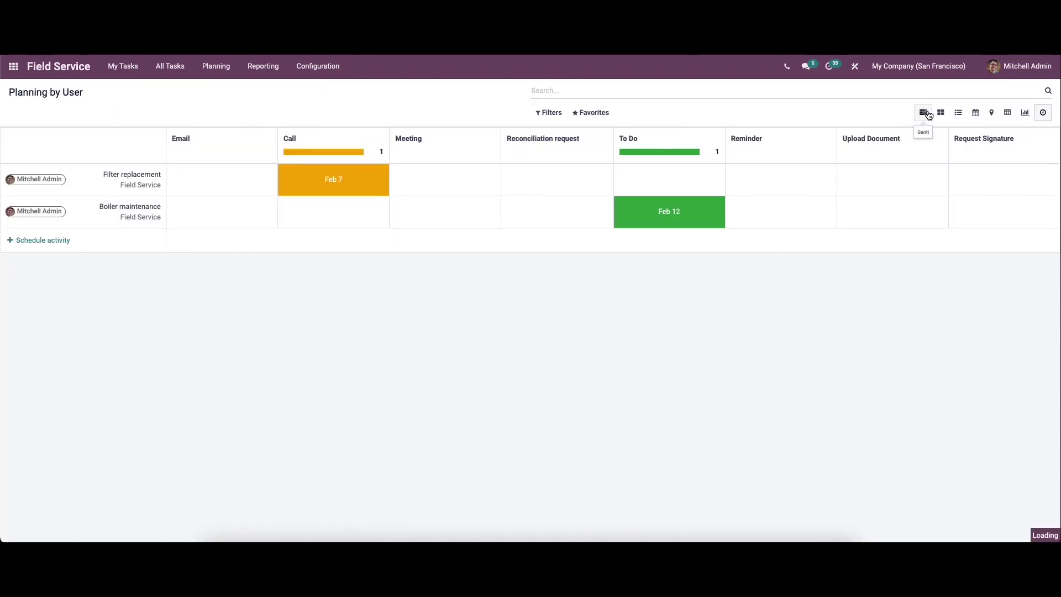
pyautogui.click(554, 114)
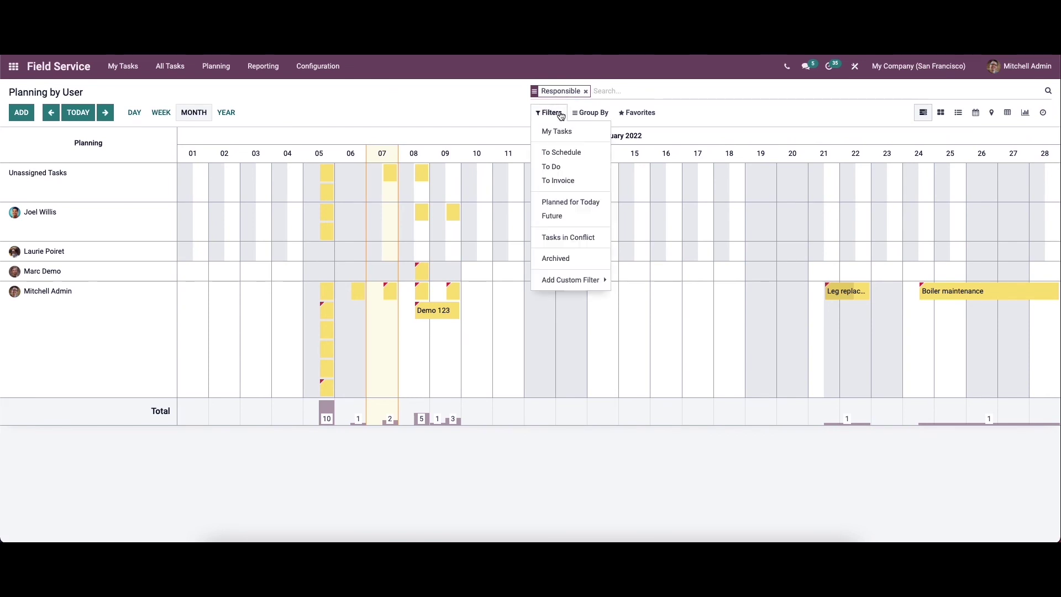
pyautogui.moveTo(626, 113)
pyautogui.click(400, 116)
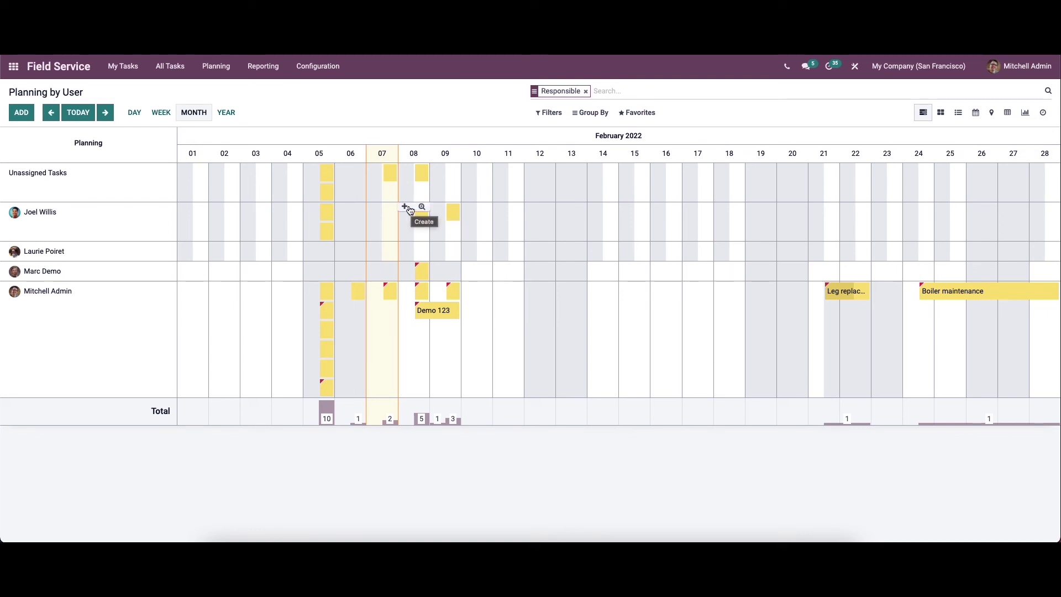
# - Start a new task for Joel Willis on 8 February and another via ADD, discarding both drafts
pyautogui.click(407, 208)
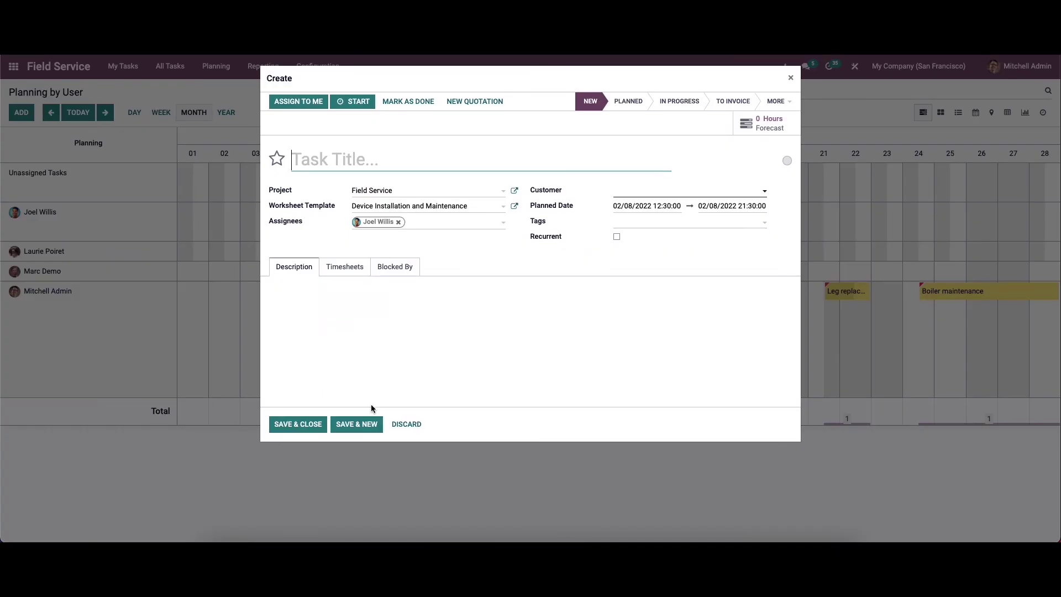
pyautogui.click(406, 423)
pyautogui.click(20, 113)
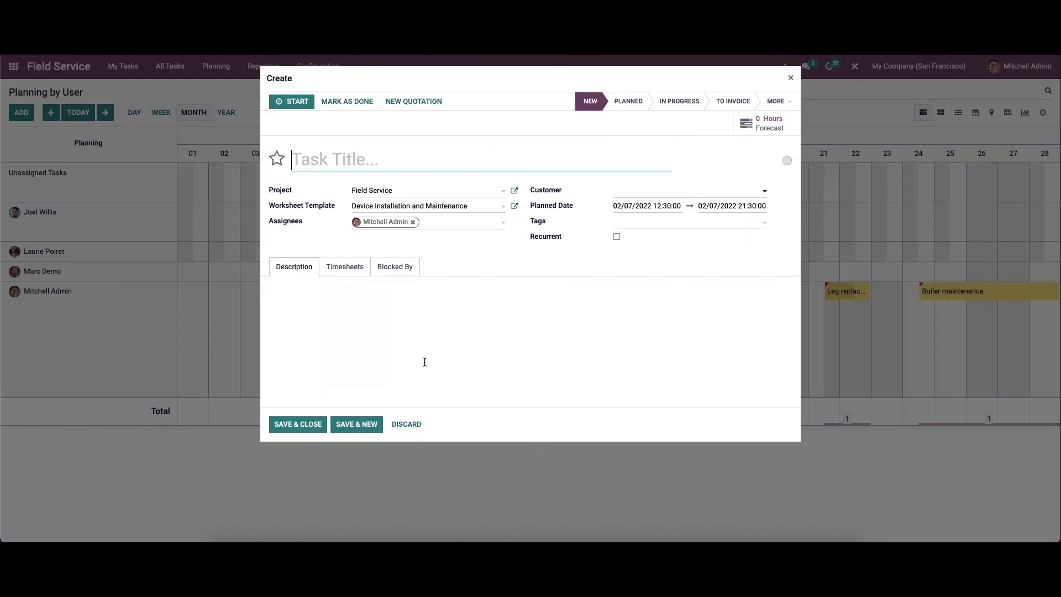
pyautogui.click(406, 423)
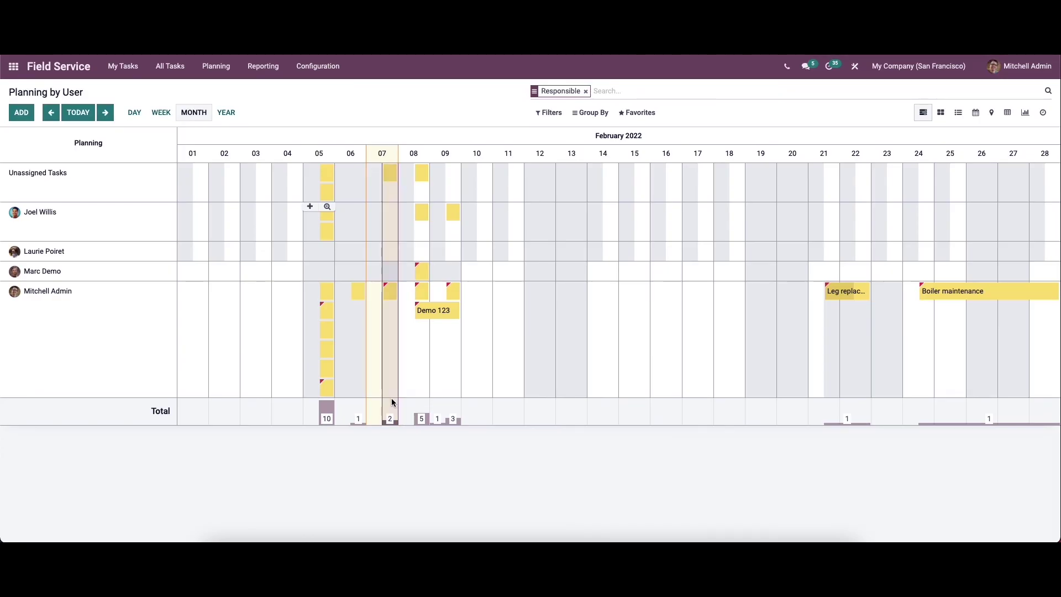
# - Switch the planning Gantt to By Project grouping, then to By Worksheet grouping
pyautogui.click(214, 67)
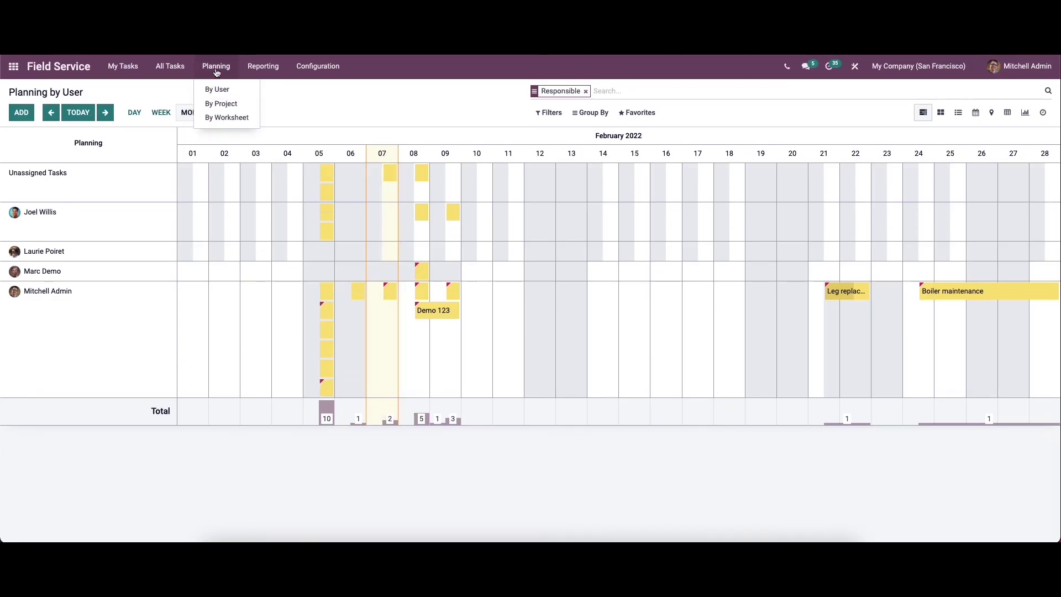
pyautogui.click(232, 105)
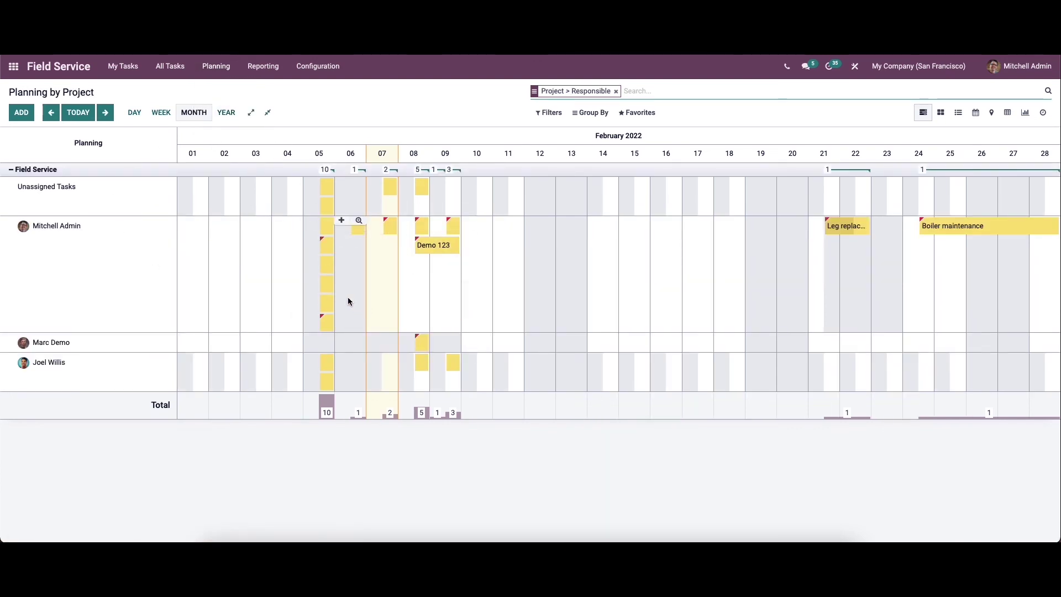
pyautogui.click(215, 67)
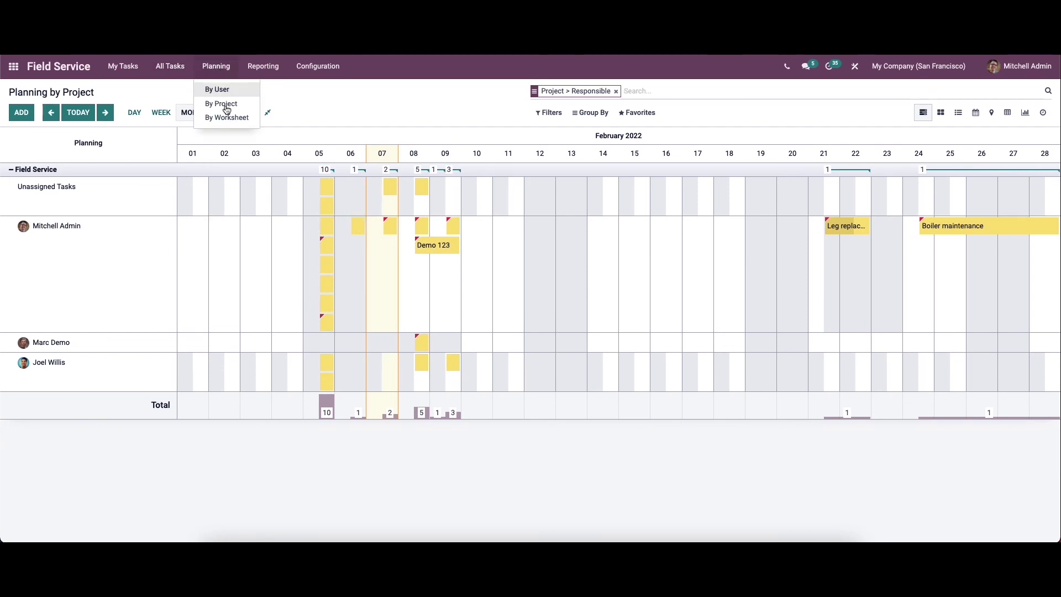
pyautogui.click(229, 116)
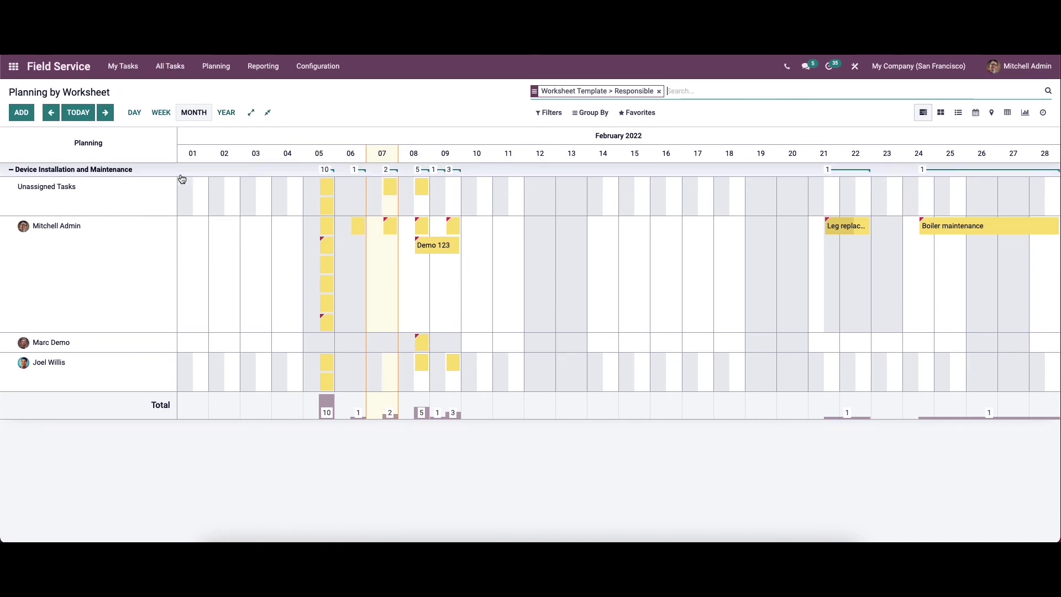
pyautogui.moveTo(339, 189)
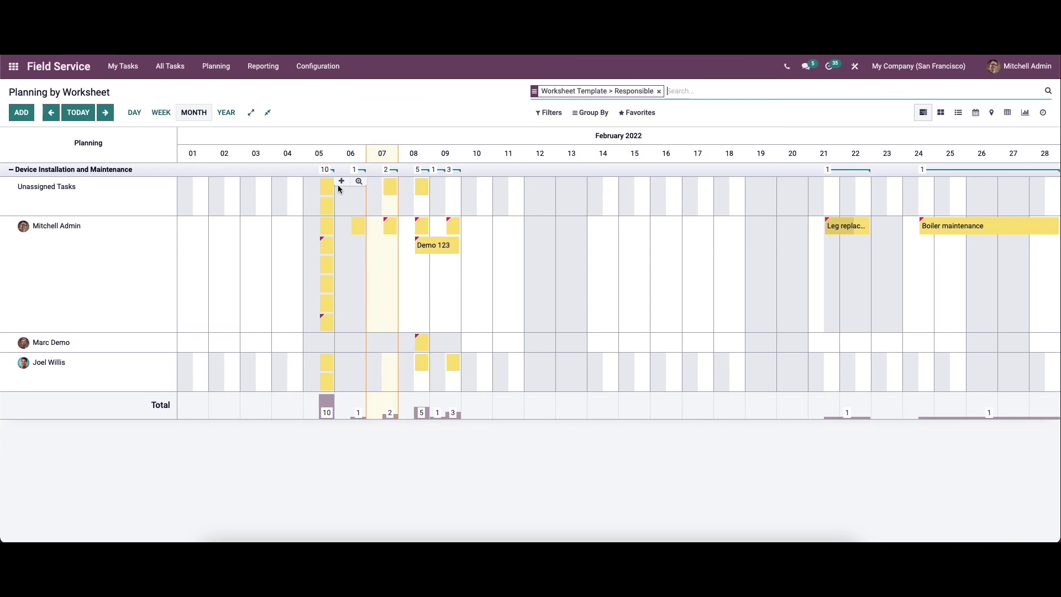
# - Open the Tasks Analysis report from Reporting
pyautogui.click(258, 68)
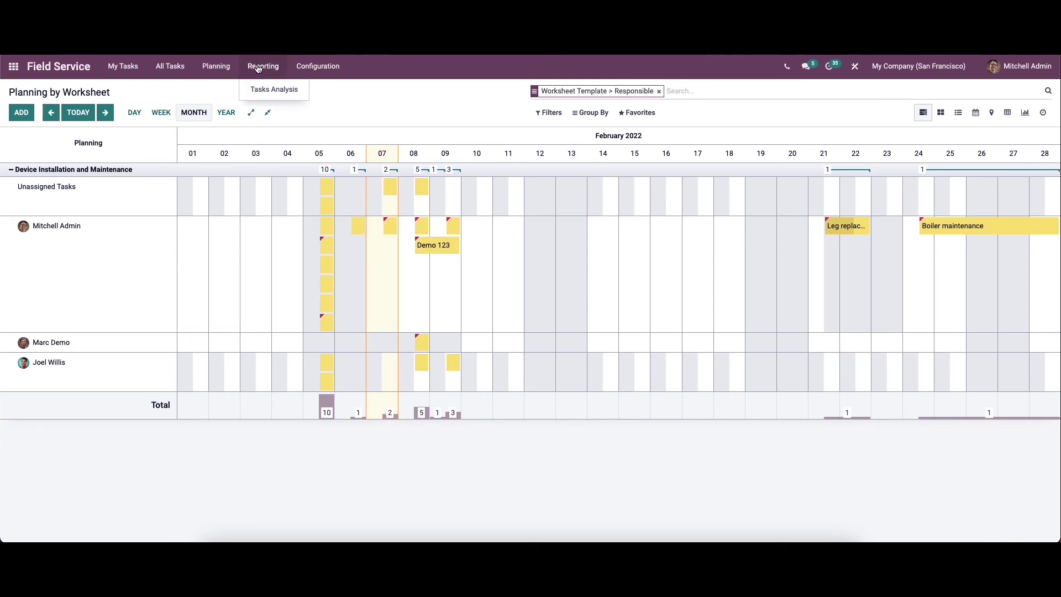
pyautogui.click(273, 90)
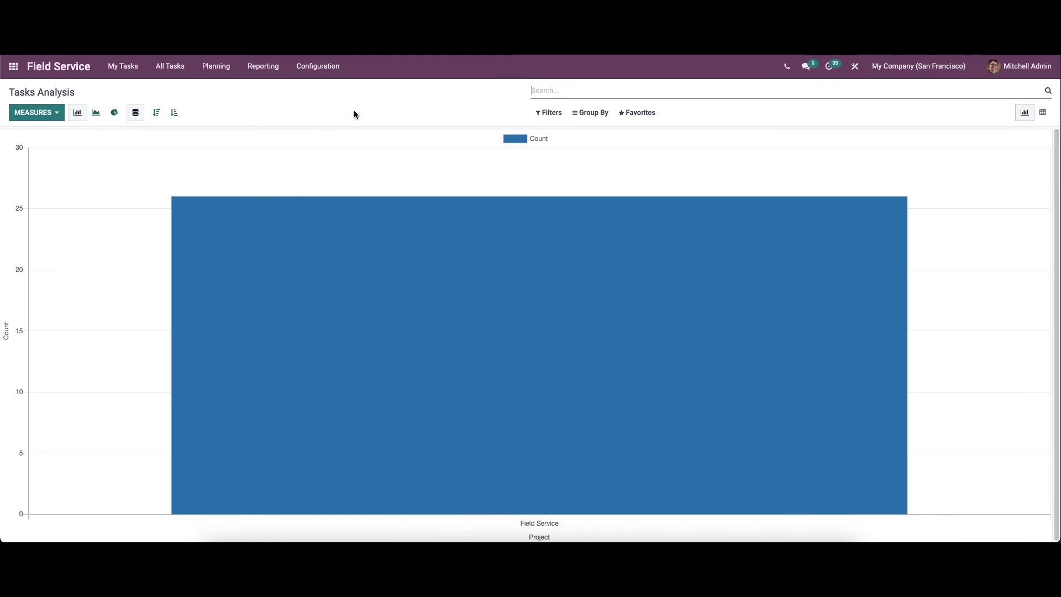
pyautogui.moveTo(409, 273)
# - View the report as a pivot, browse Filters, Group By and Favorites, then return to the graph's measures
pyautogui.click(1042, 113)
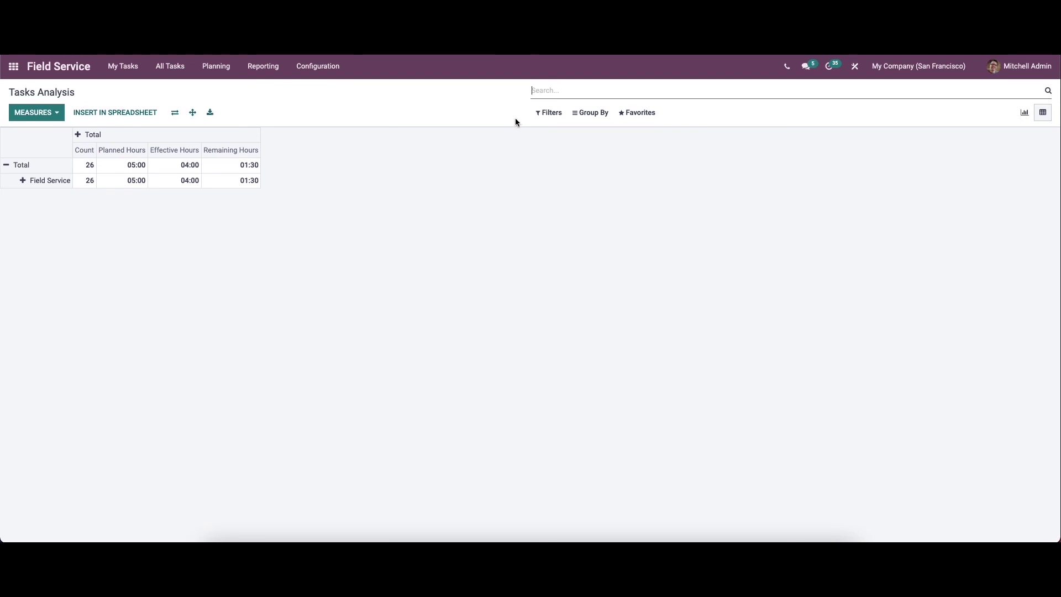
pyautogui.click(544, 113)
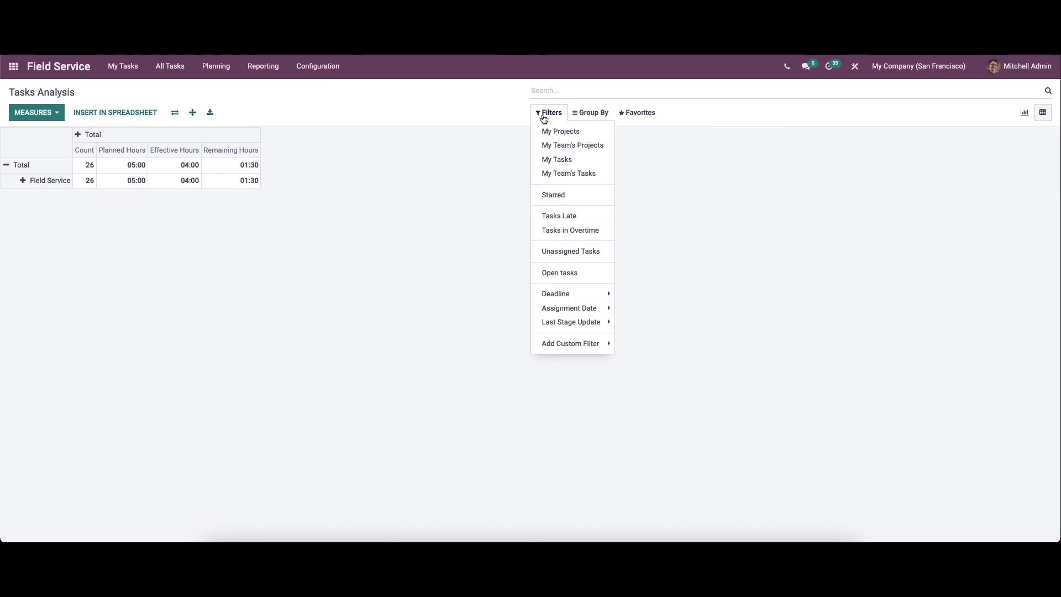
pyautogui.click(590, 112)
pyautogui.click(637, 112)
pyautogui.click(1023, 113)
pyautogui.click(50, 113)
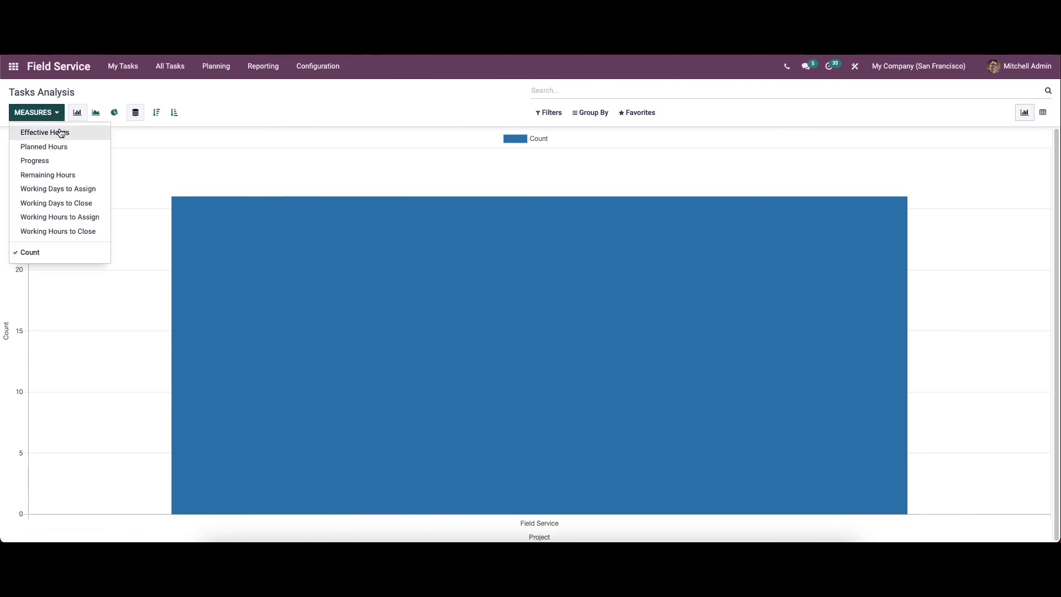
# - Try Planned Hours, Progress, Remaining Hours and Working Days to Assign, settling on Effective Hours
pyautogui.click(64, 147)
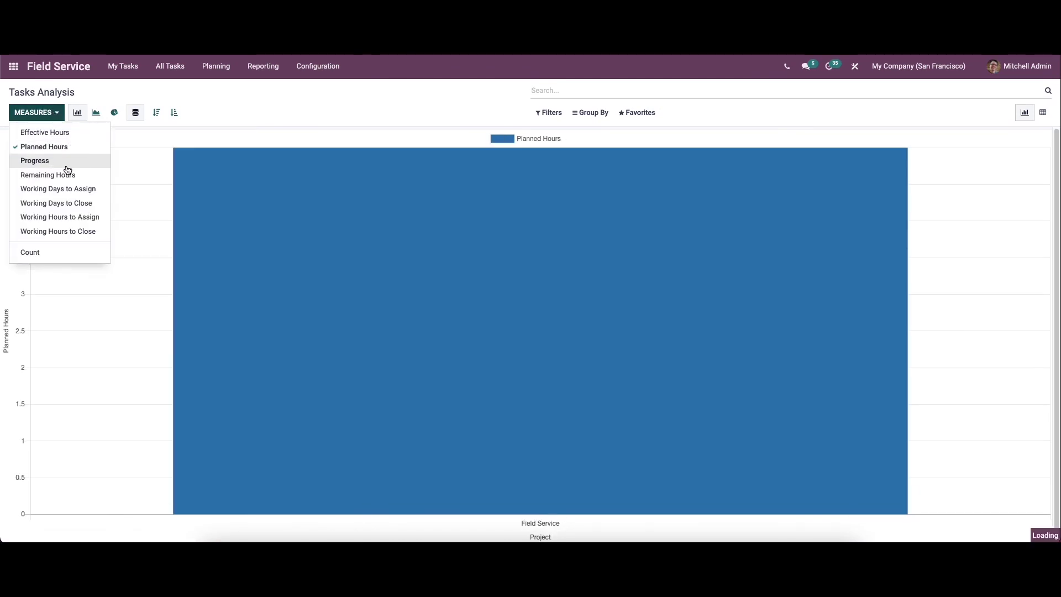
pyautogui.click(67, 162)
pyautogui.click(65, 175)
pyautogui.click(75, 188)
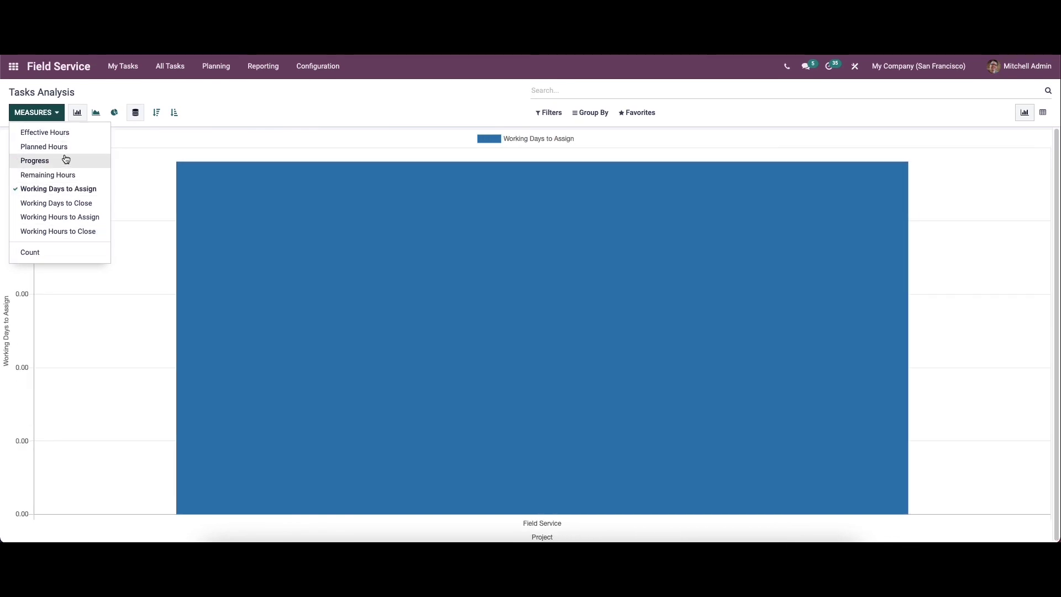
pyautogui.click(70, 133)
# - Try pie and bar charts, stacking and sort orders, ending on an ascending line chart
pyautogui.click(92, 114)
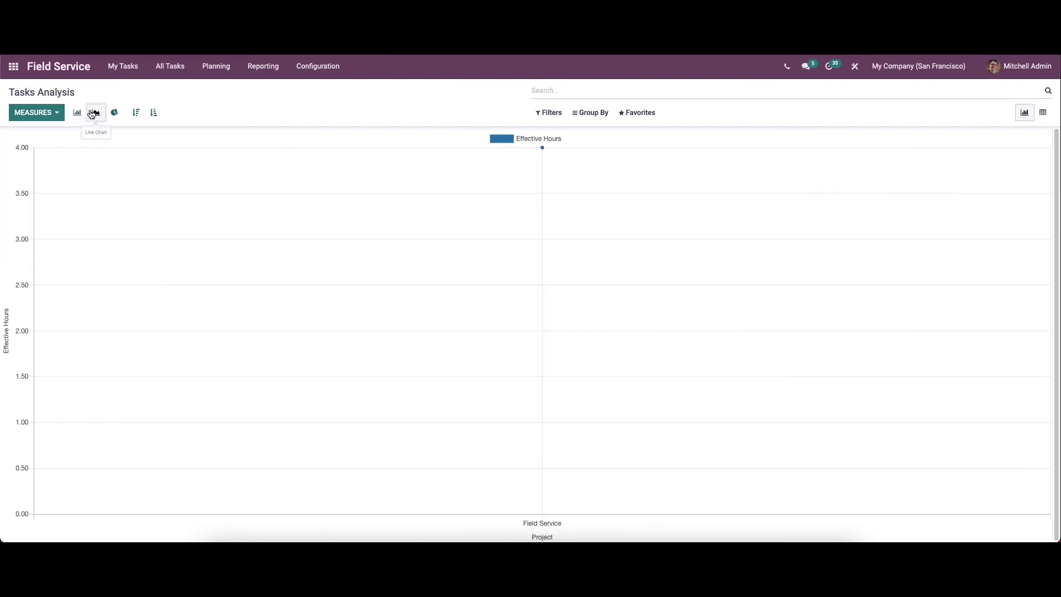
pyautogui.click(114, 112)
pyautogui.click(77, 112)
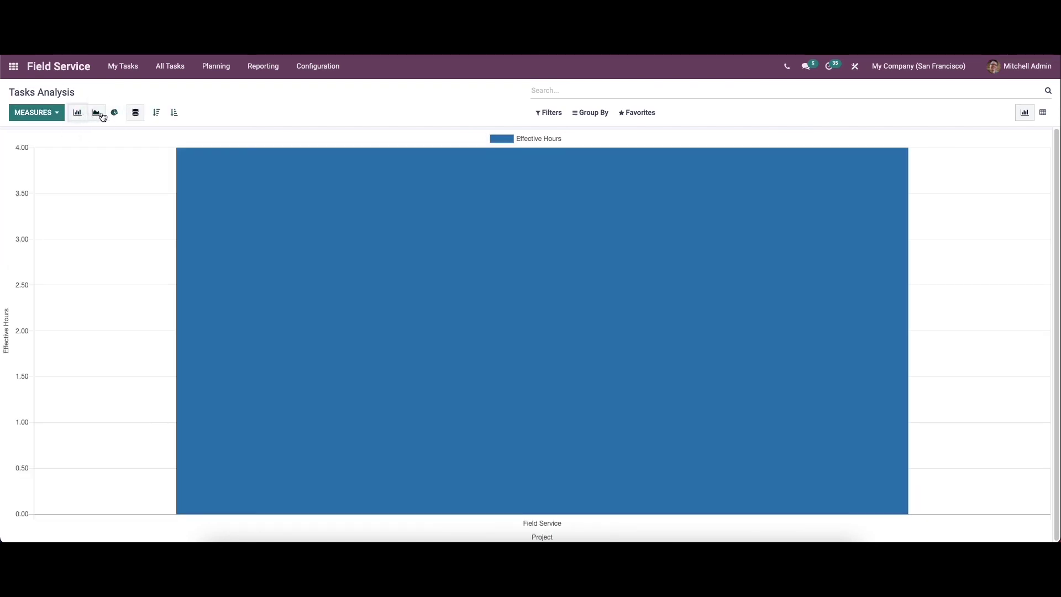
pyautogui.click(137, 114)
pyautogui.click(157, 113)
pyautogui.click(173, 113)
pyautogui.click(96, 114)
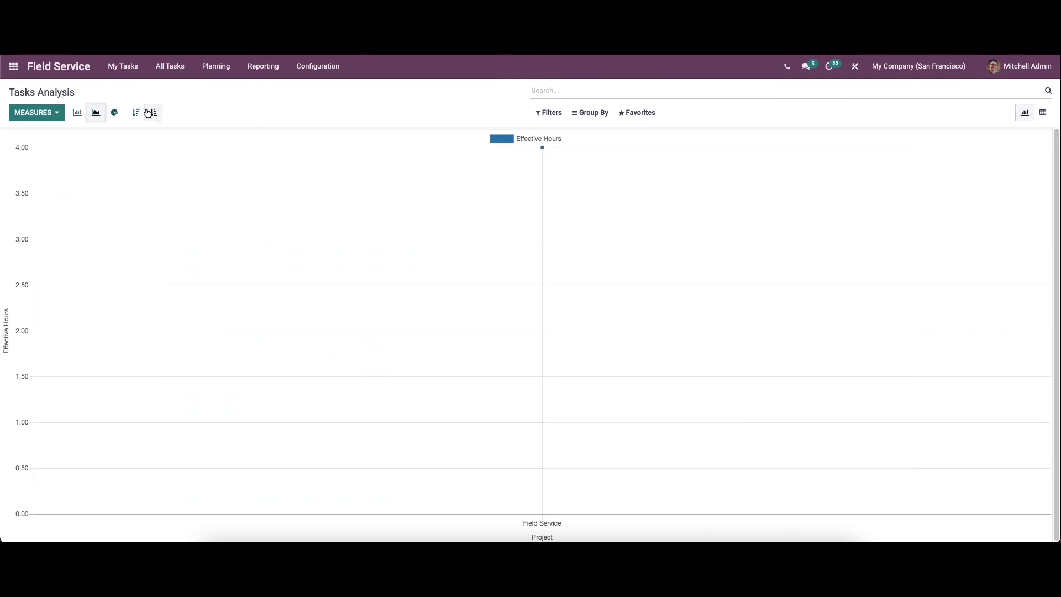
pyautogui.click(153, 113)
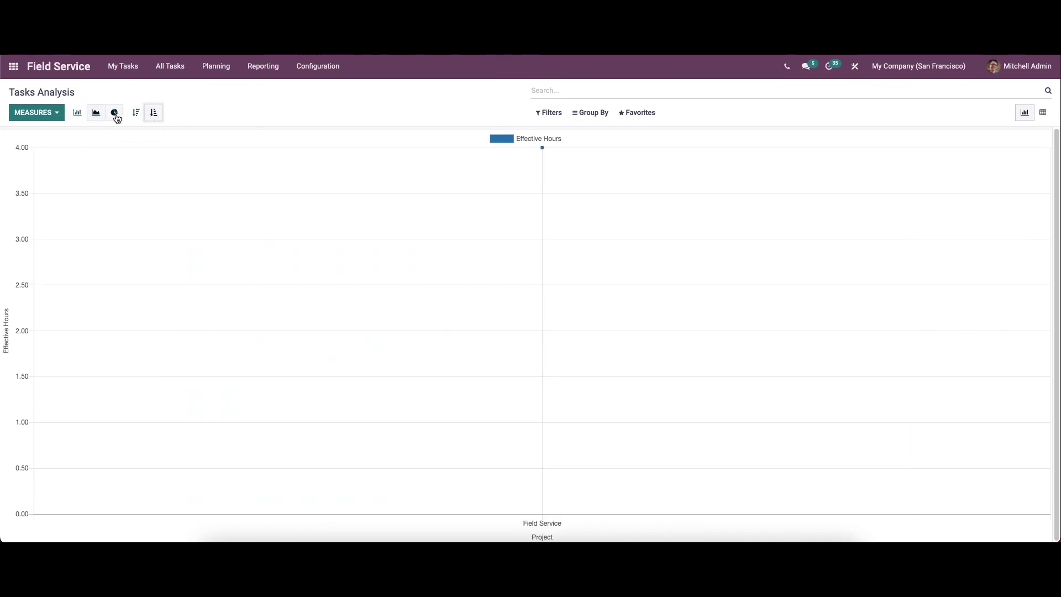